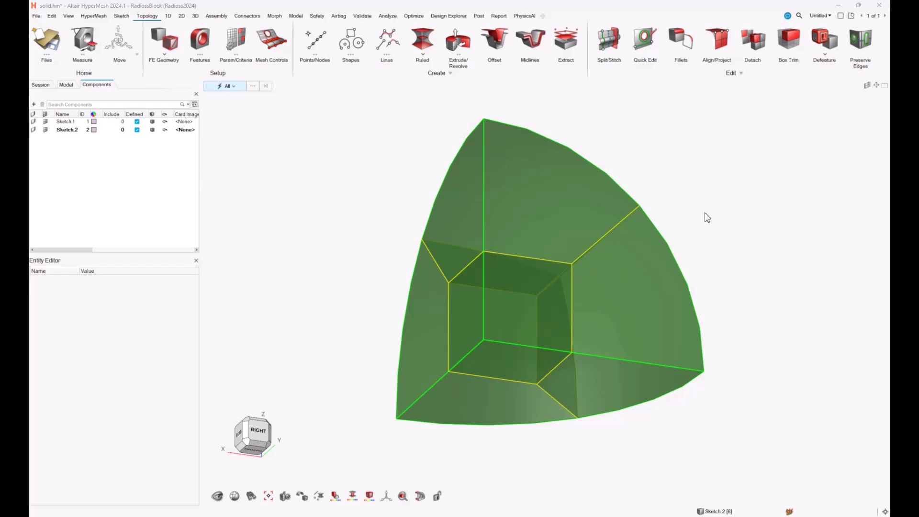
# Examine the eighth-sphere solid and its internal block partitions from several angles.
pyautogui.keyDown('ctrl'); pyautogui.moveTo(713, 215); pyautogui.dragTo(724, 213, button='right'); pyautogui.keyUp('ctrl')
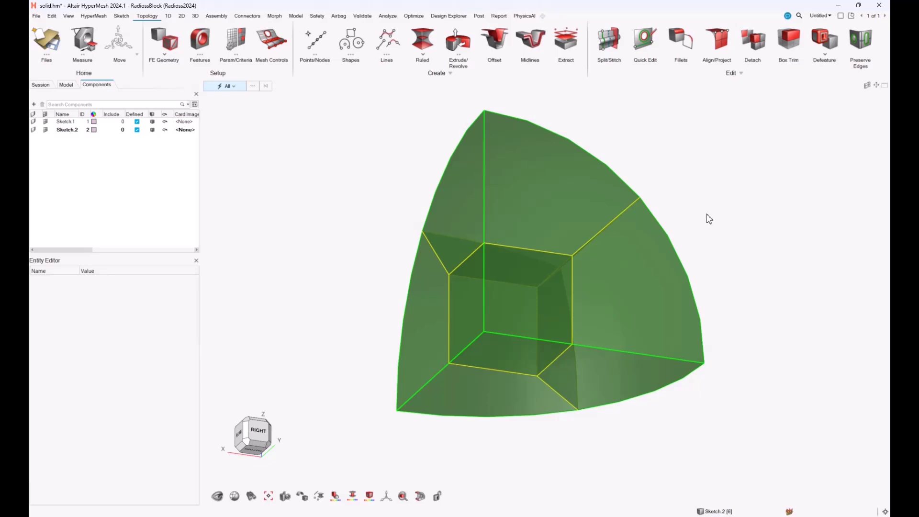
pyautogui.keyDown('ctrl'); pyautogui.moveTo(720, 176); pyautogui.dragTo(600, 258); pyautogui.keyUp('ctrl')
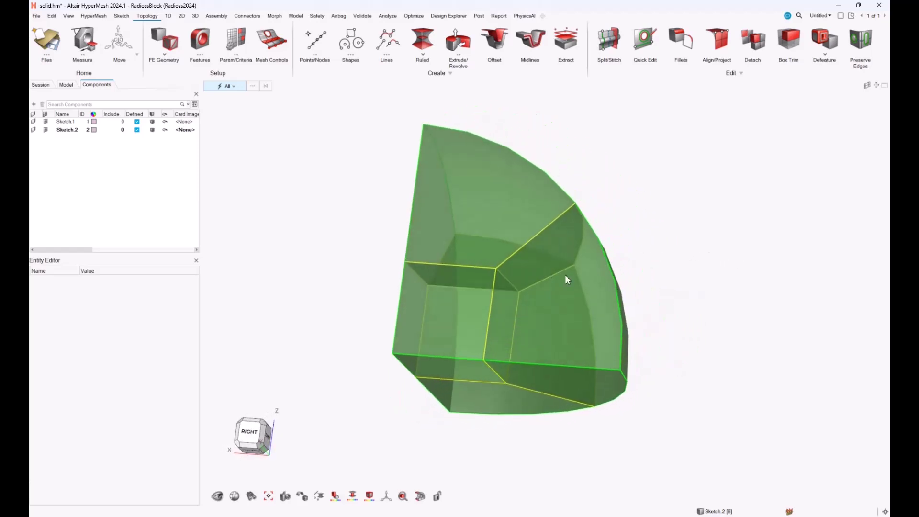
pyautogui.keyDown('ctrl'); pyautogui.moveTo(411, 349); pyautogui.dragTo(586, 239); pyautogui.keyUp('ctrl')
pyautogui.keyDown('ctrl'); pyautogui.moveTo(566, 324); pyautogui.dragTo(693, 362); pyautogui.keyUp('ctrl')
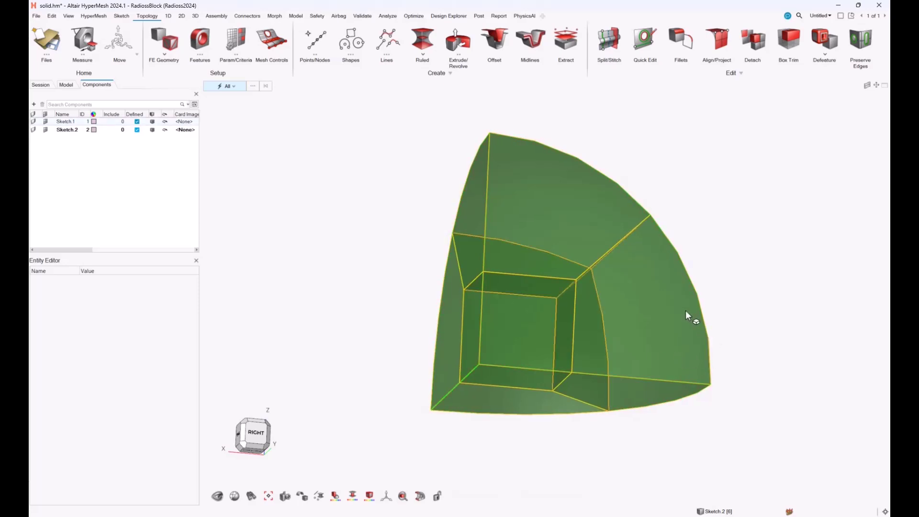
pyautogui.keyDown('ctrl'); pyautogui.moveTo(318, 236); pyautogui.dragTo(387, 219); pyautogui.keyUp('ctrl')
pyautogui.keyDown('ctrl'); pyautogui.moveTo(706, 312); pyautogui.dragTo(723, 293); pyautogui.keyUp('ctrl')
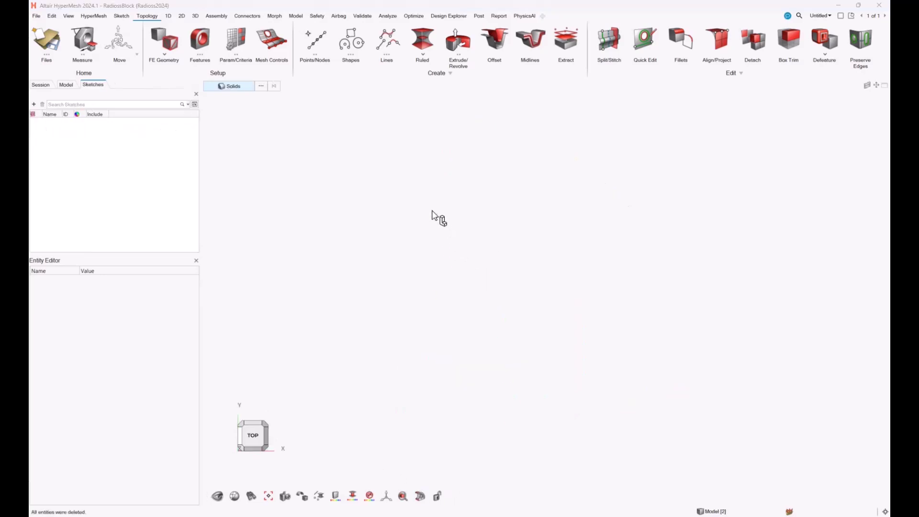
# Create a new sketch on the global XZ plane, with its normal along Y.
pyautogui.click(123, 16)
pyautogui.click(207, 48)
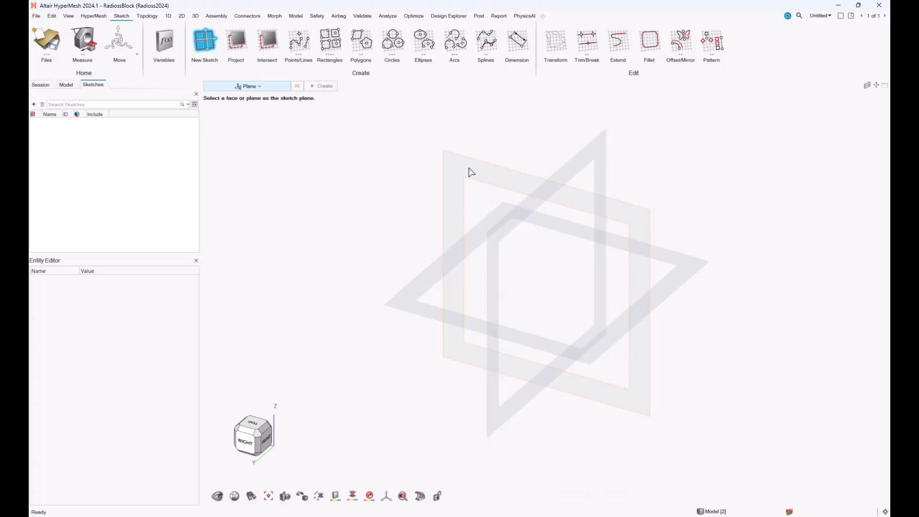
pyautogui.click(471, 173)
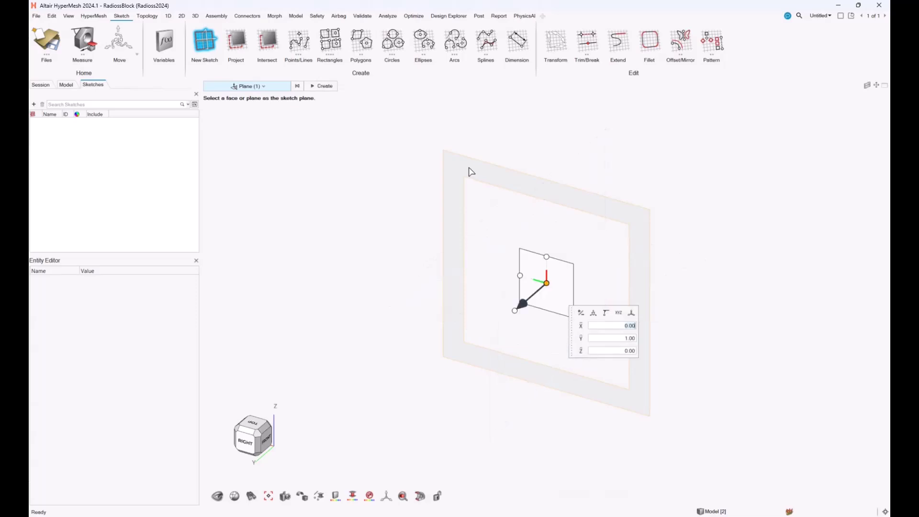
pyautogui.click(324, 86)
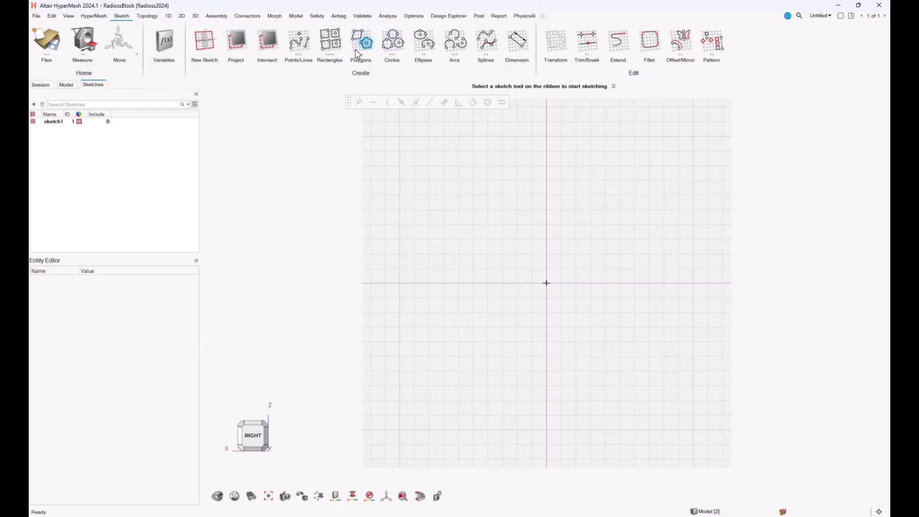
# Sketch a 90-degree arc centred on the origin with a 10 cm radius, from the vertical axis to the horizontal axis.
pyautogui.click(462, 49)
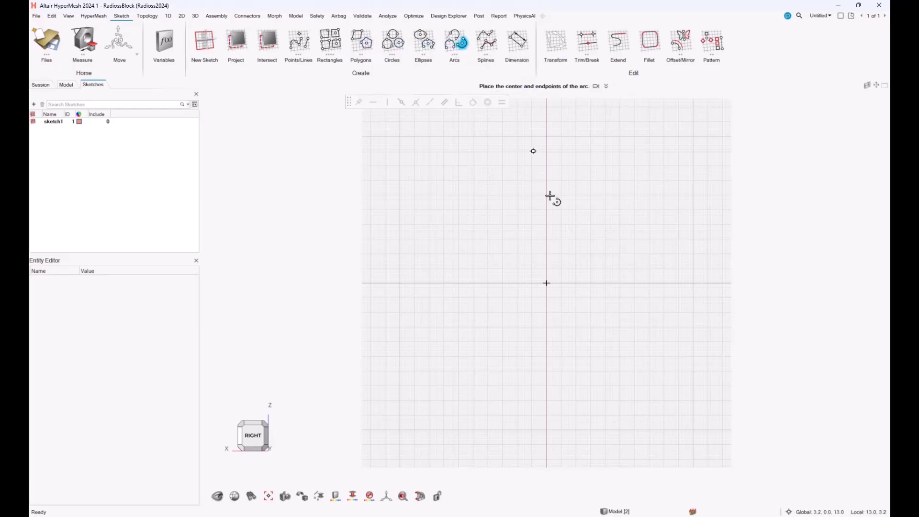
pyautogui.click(548, 283)
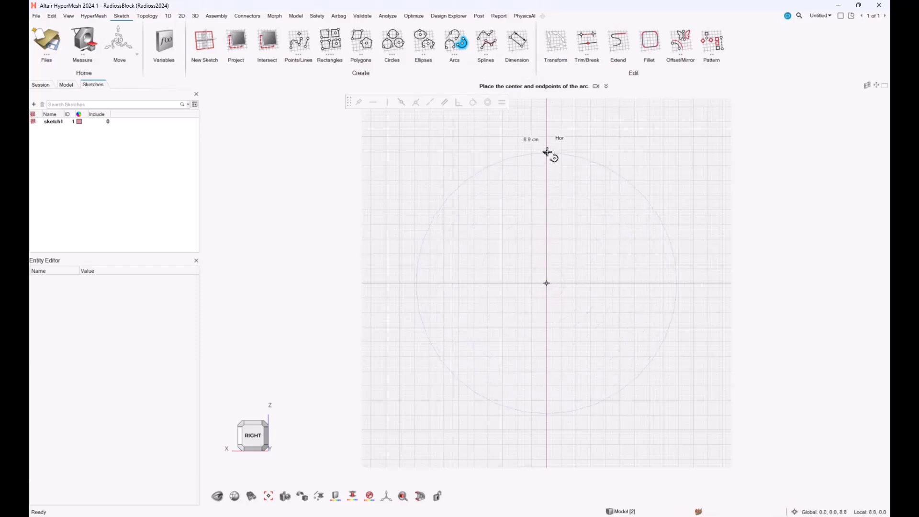
pyautogui.click(547, 135)
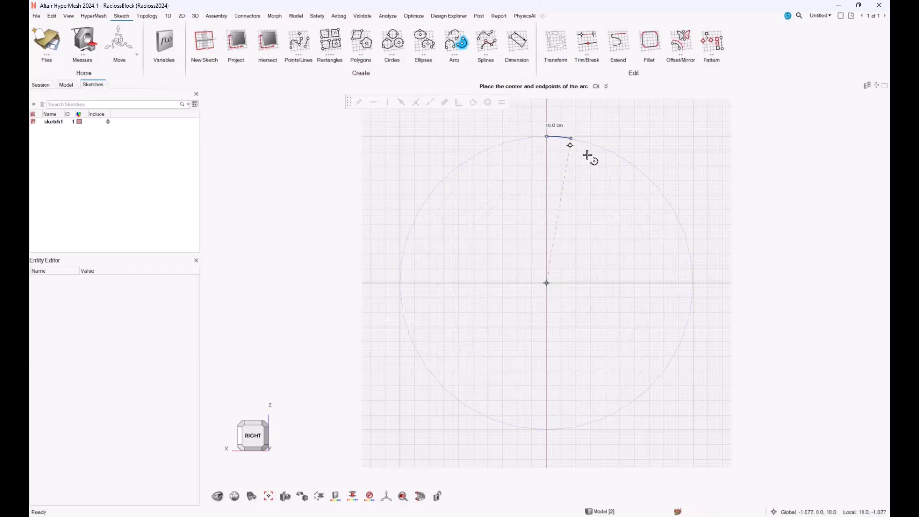
pyautogui.click(692, 282)
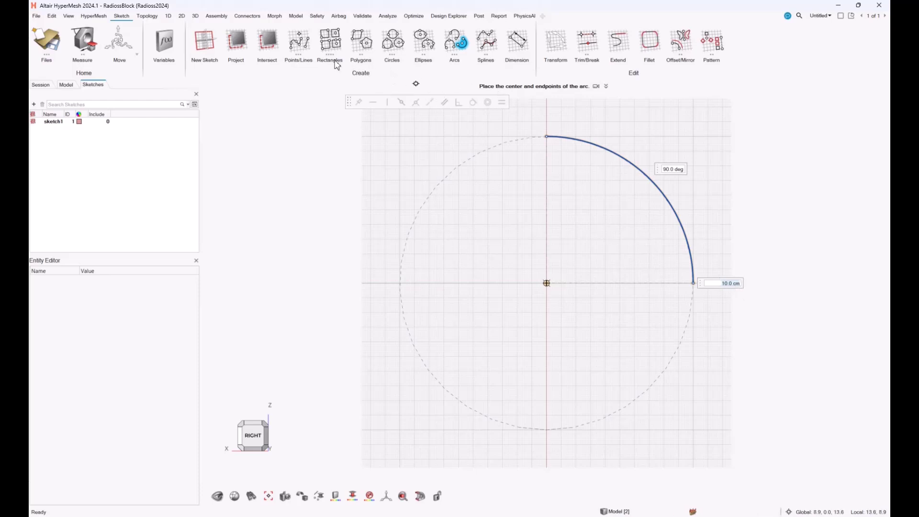
# Close the quarter circle with two straight lines from the origin to the arc's endpoints.
pyautogui.click(299, 42)
pyautogui.click(546, 283)
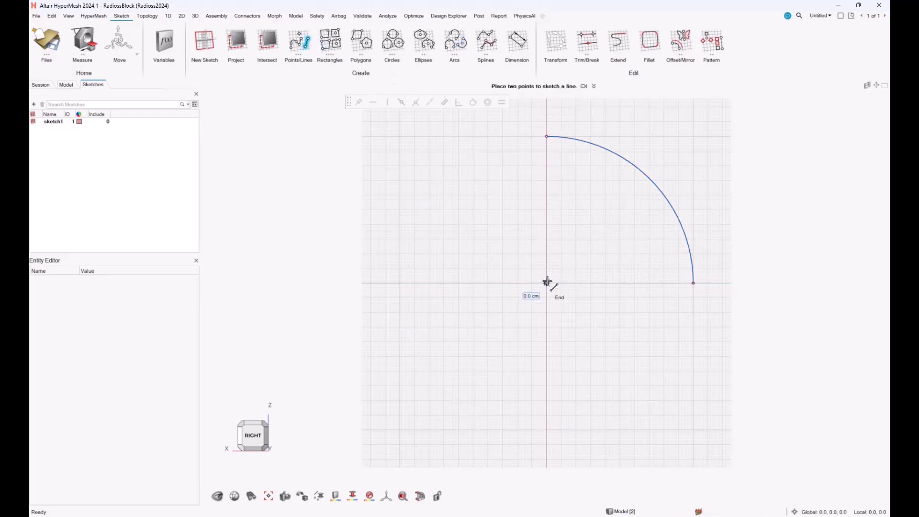
pyautogui.click(547, 137)
pyautogui.click(547, 283)
pyautogui.click(693, 282)
pyautogui.press('Escape')
pyautogui.press('Escape')
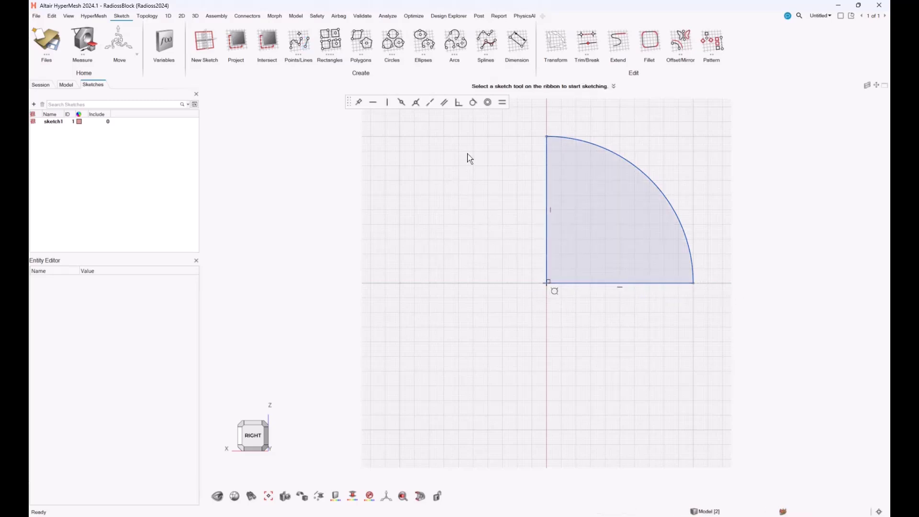
# Dimension the quarter circle's vertical edge and create a variable for that dimension.
pyautogui.moveTo(481, 182)
pyautogui.keyDown('ctrl'); pyautogui.mouseDown(button='right')
pyautogui.moveTo(488, 201)
pyautogui.moveTo(455, 219)
pyautogui.mouseUp(button='right'); pyautogui.keyUp('ctrl')
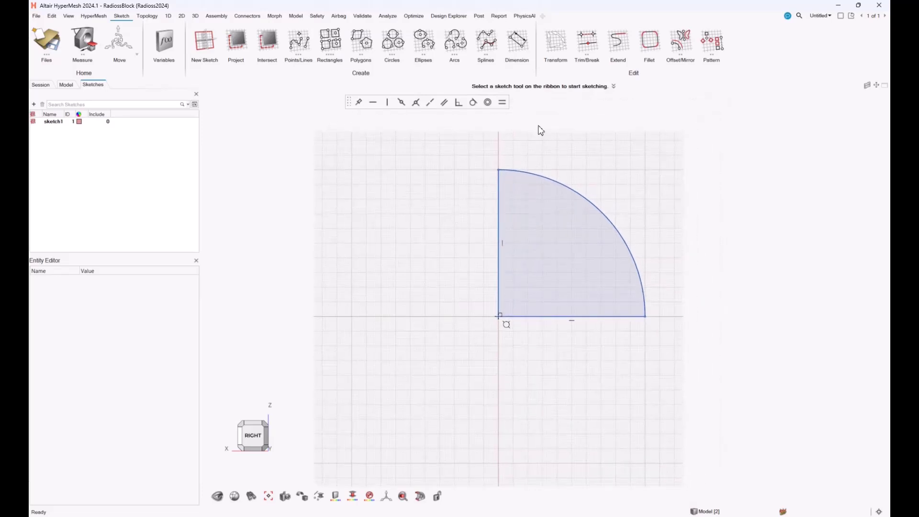
pyautogui.click(525, 43)
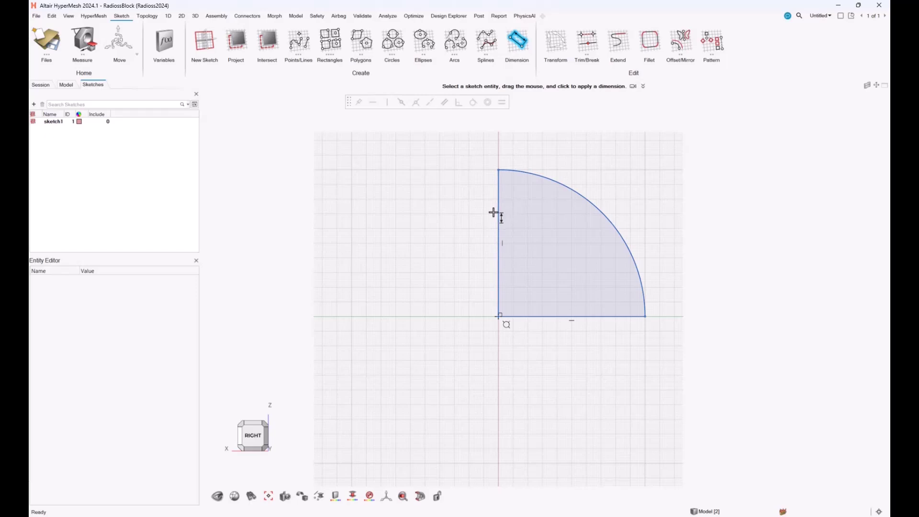
pyautogui.click(500, 228)
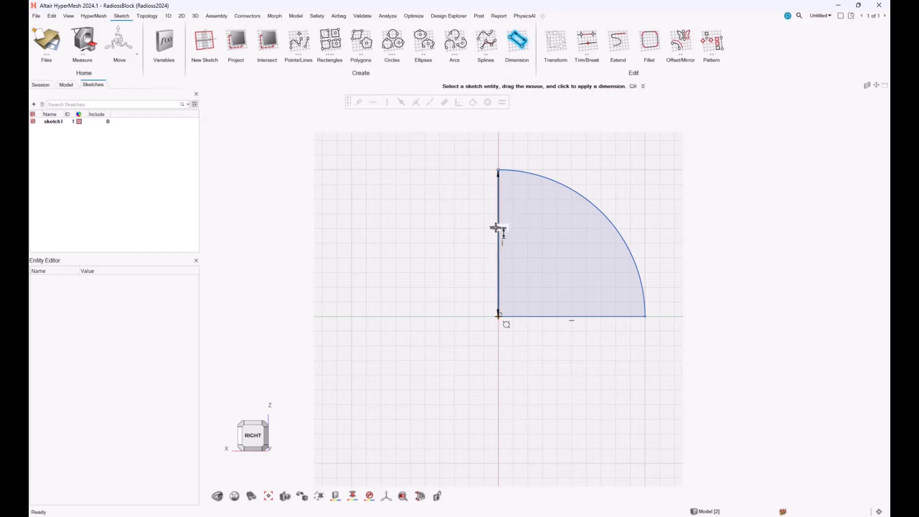
pyautogui.click(467, 234)
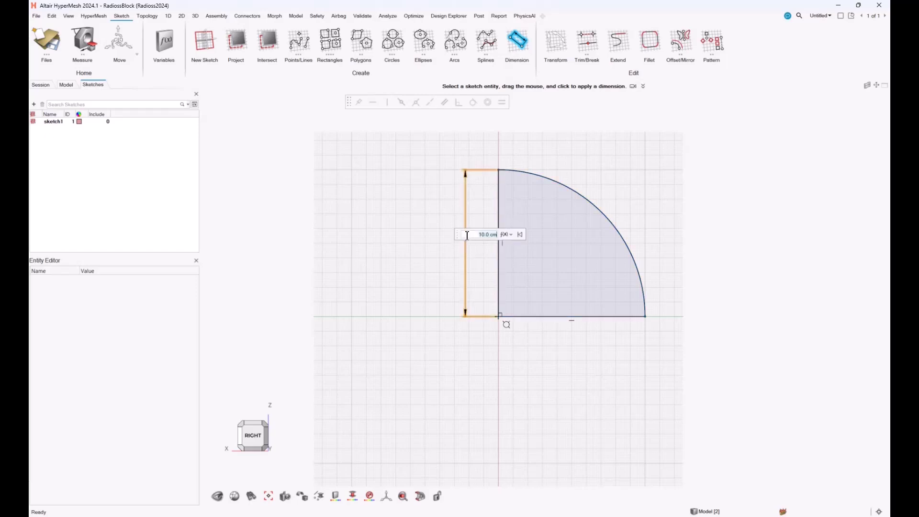
pyautogui.click(511, 235)
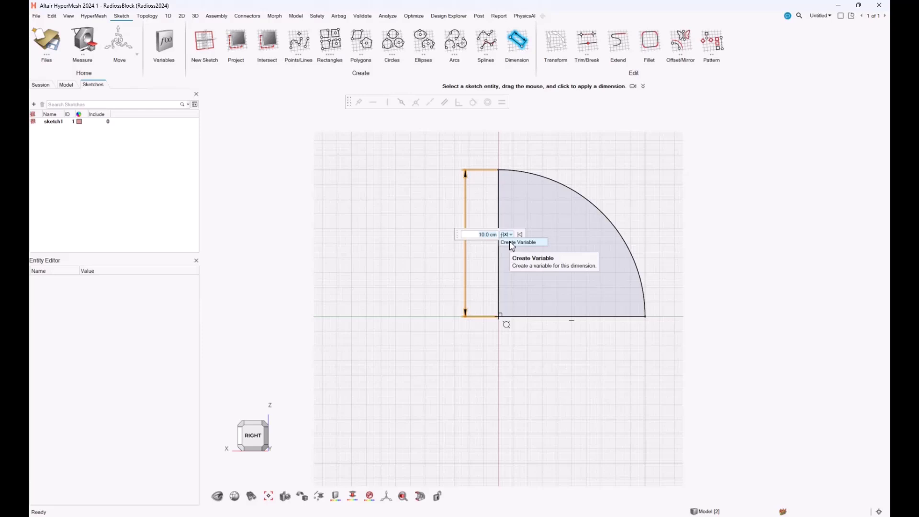
pyautogui.click(510, 242)
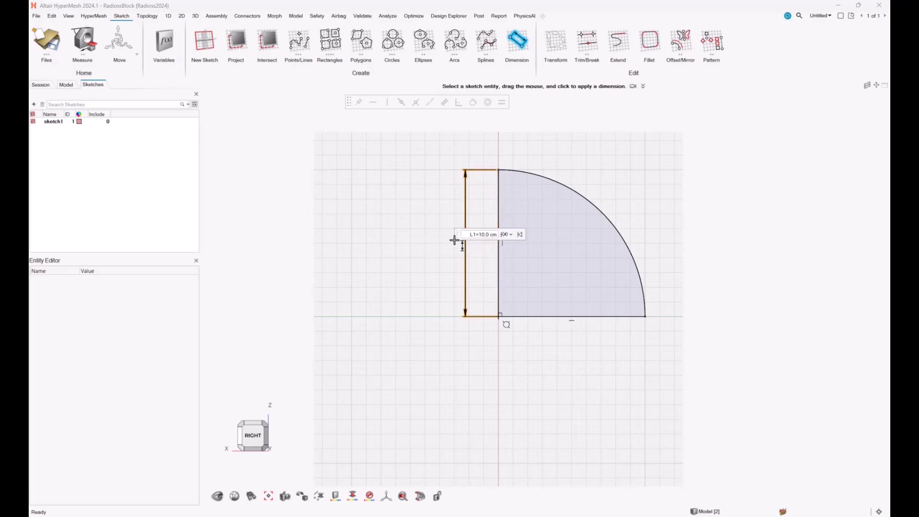
pyautogui.click(438, 255)
# Check the model's Parameters group for the variable's parameter entry.
pyautogui.click(67, 86)
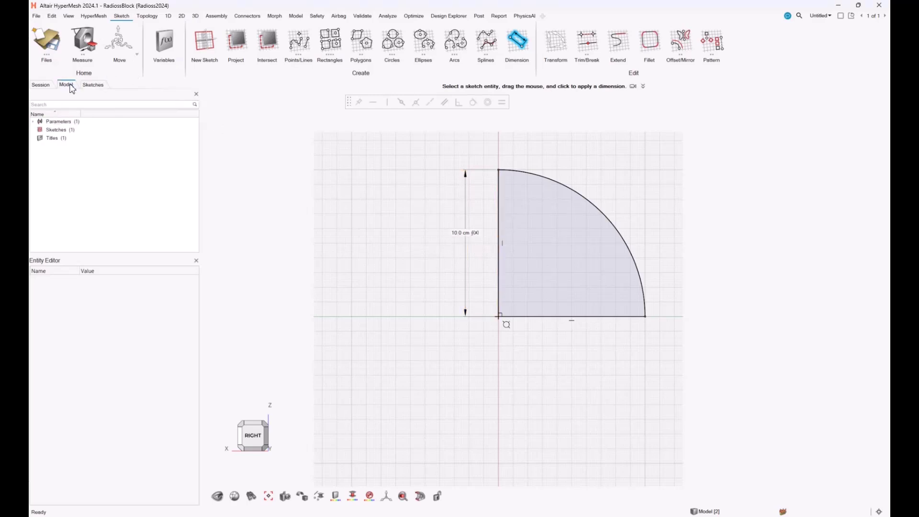
pyautogui.click(33, 122)
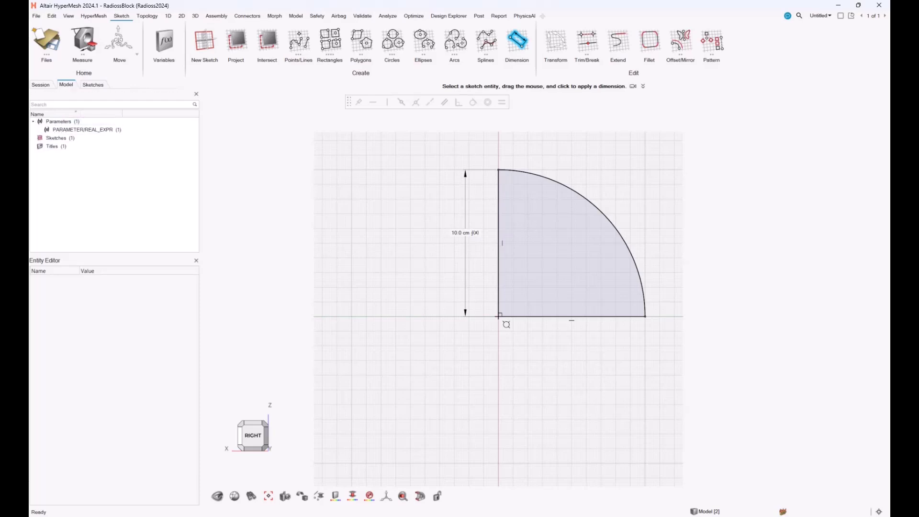
pyautogui.click(33, 121)
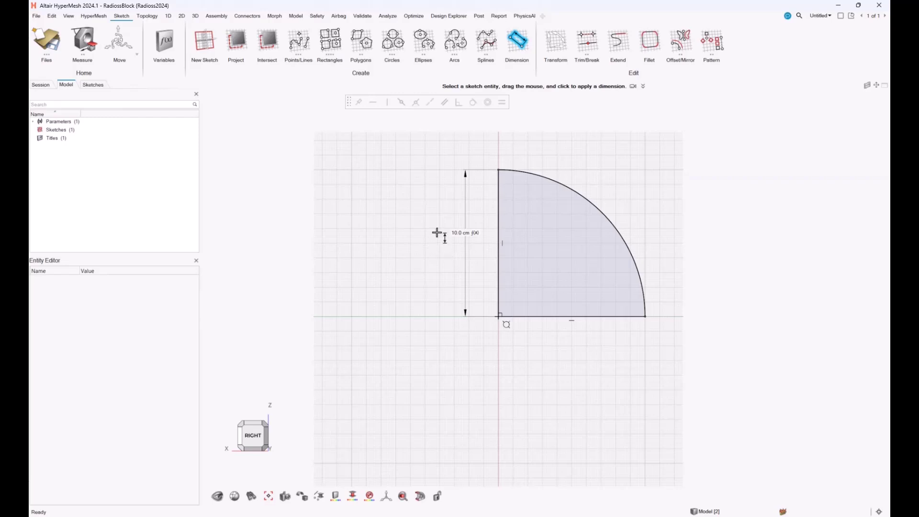
# Exit the quarter-circle sketch to generate its surface.
pyautogui.moveTo(392, 157); pyautogui.dragTo(386, 174, button='middle')
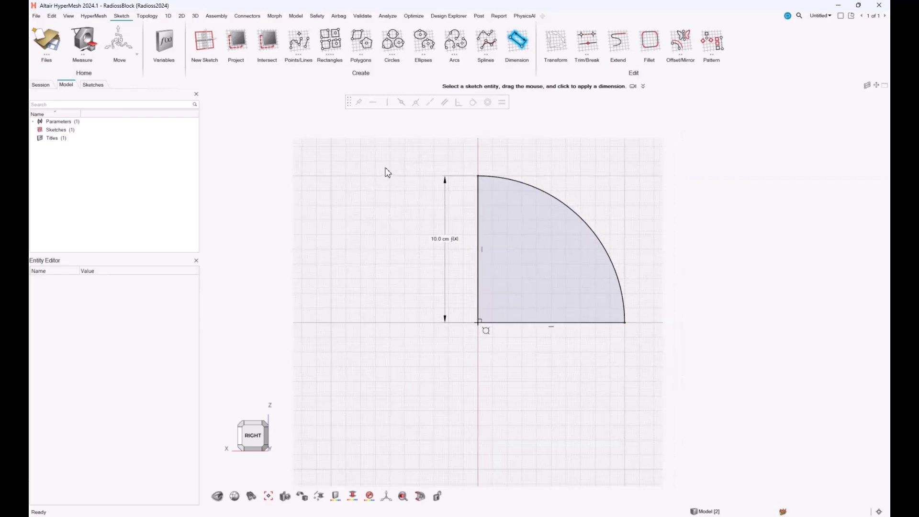
pyautogui.press('Escape')
pyautogui.press('Escape')
pyautogui.press('f')
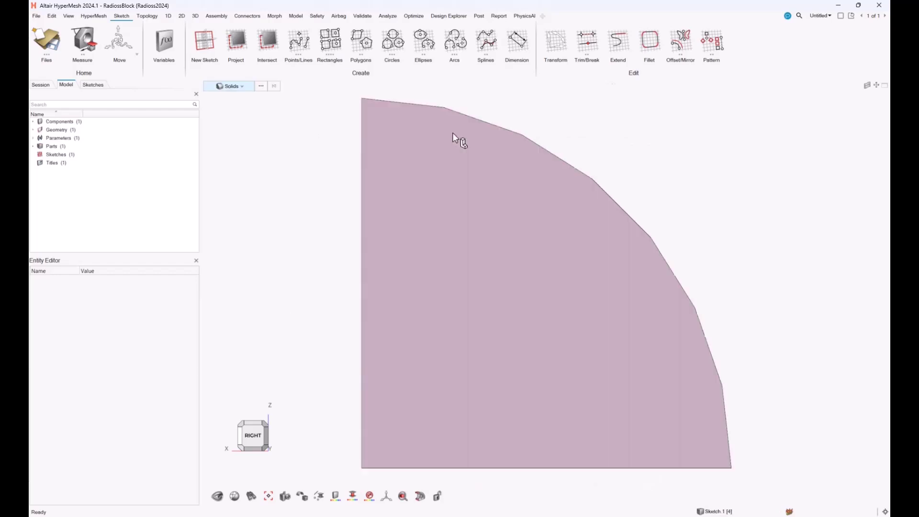
pyautogui.scroll(-1, 460, 183)
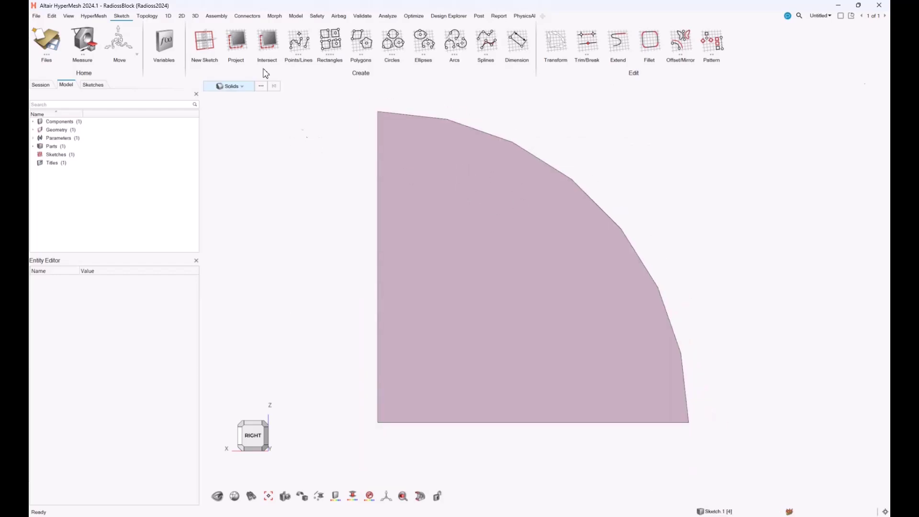
# Create a second sketch on the XZ plane with its origin moved to the quarter circle's centre corner.
pyautogui.click(206, 43)
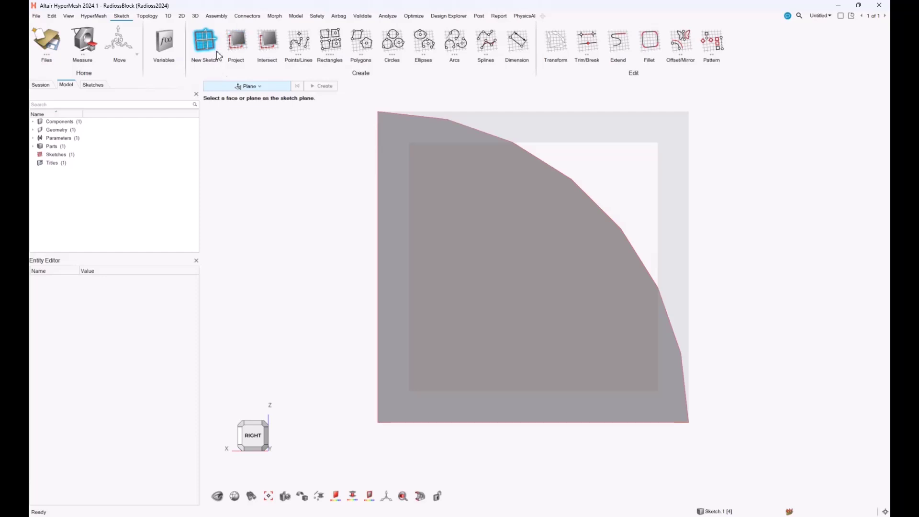
pyautogui.click(610, 132)
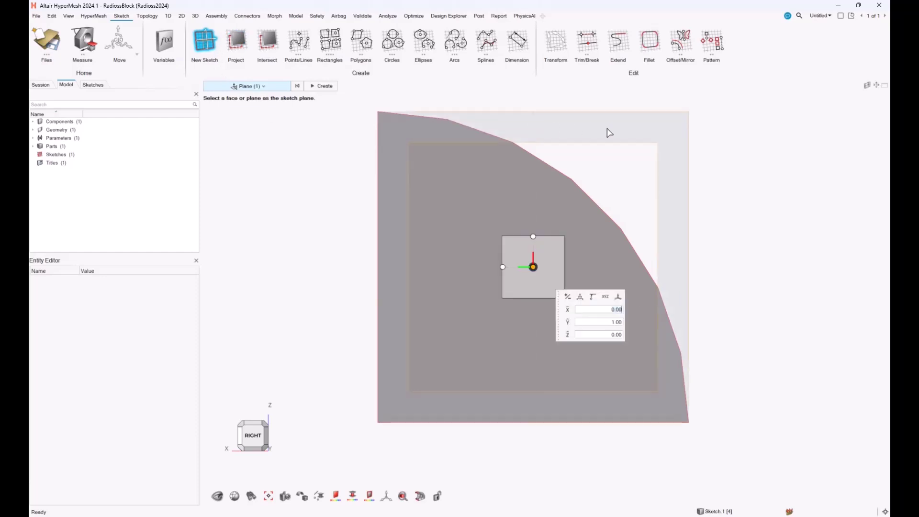
pyautogui.moveTo(765, 199); pyautogui.dragTo(676, 251, button='middle')
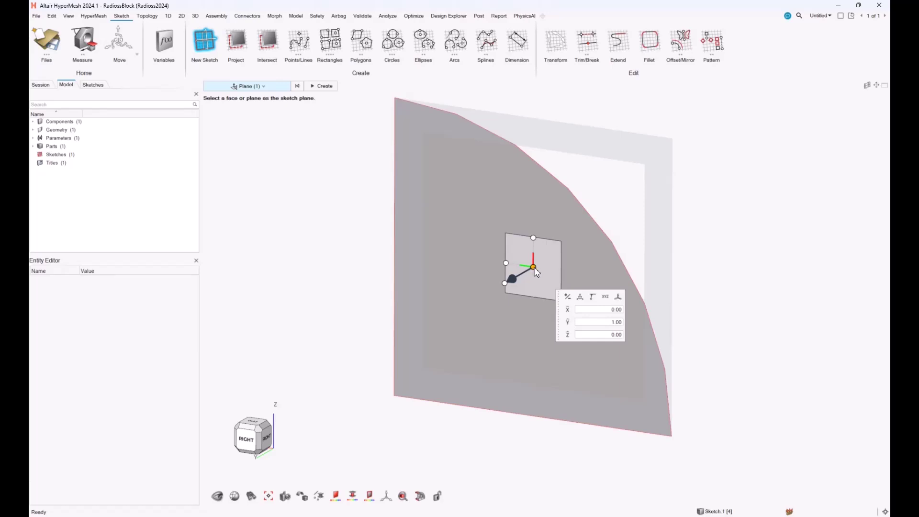
pyautogui.moveTo(534, 267)
pyautogui.mouseDown()
pyautogui.moveTo(483, 283)
pyautogui.moveTo(432, 373)
pyautogui.moveTo(395, 396)
pyautogui.mouseUp()
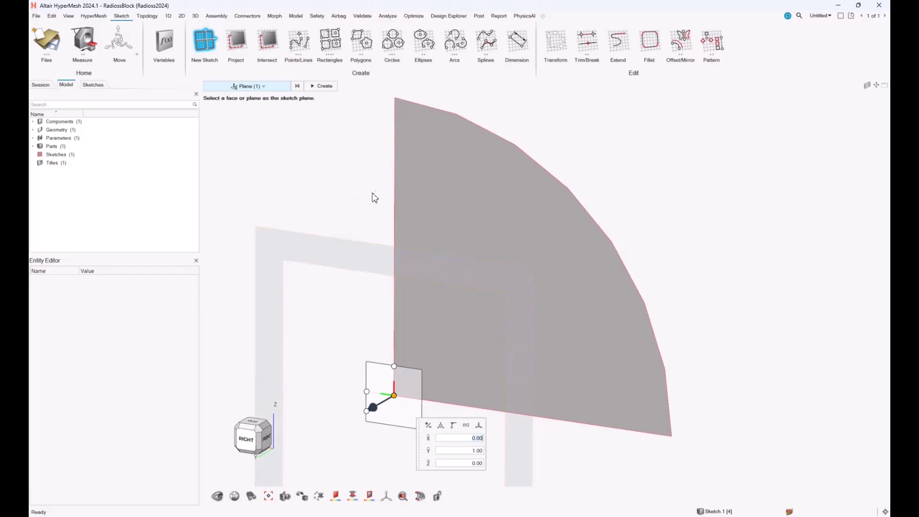
pyautogui.click(324, 86)
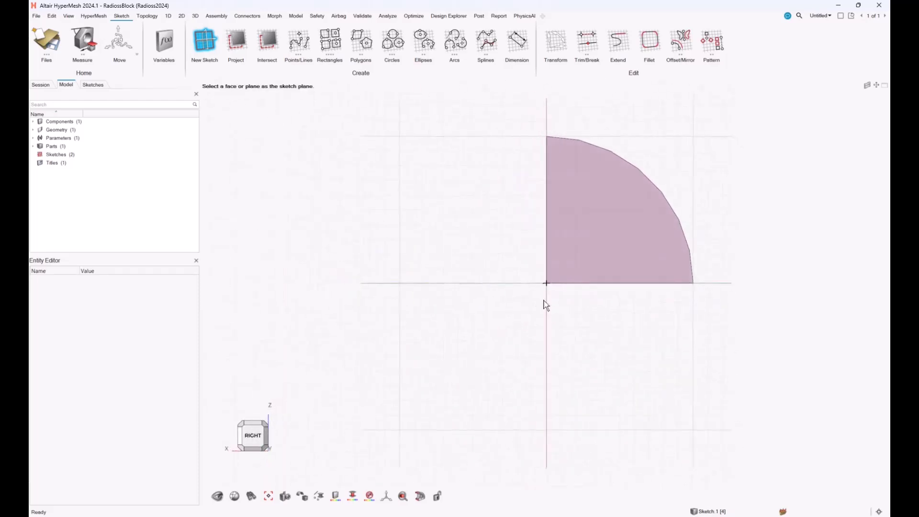
# Sketch a rectangle about 4.4 by 3.9 cm inside the quarter circle, starting from the sketch origin.
pyautogui.scroll(5, 547, 283)
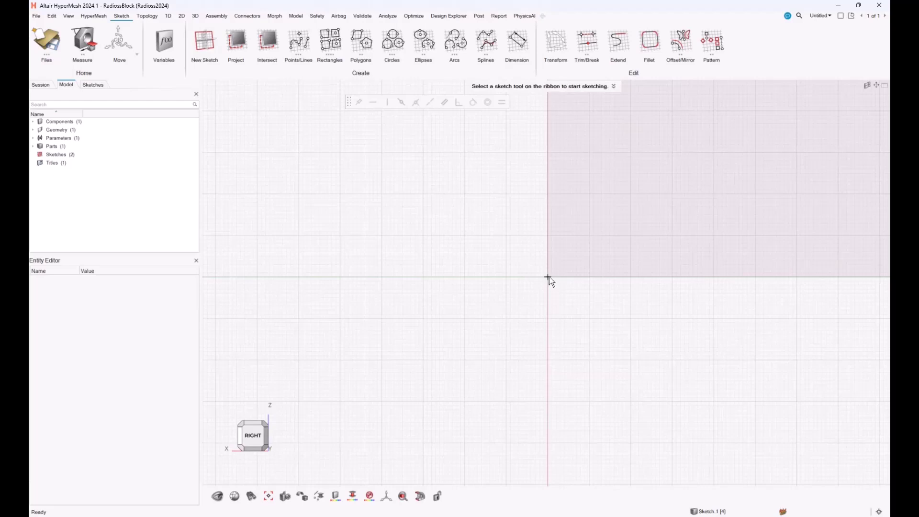
pyautogui.scroll(-3, 558, 283)
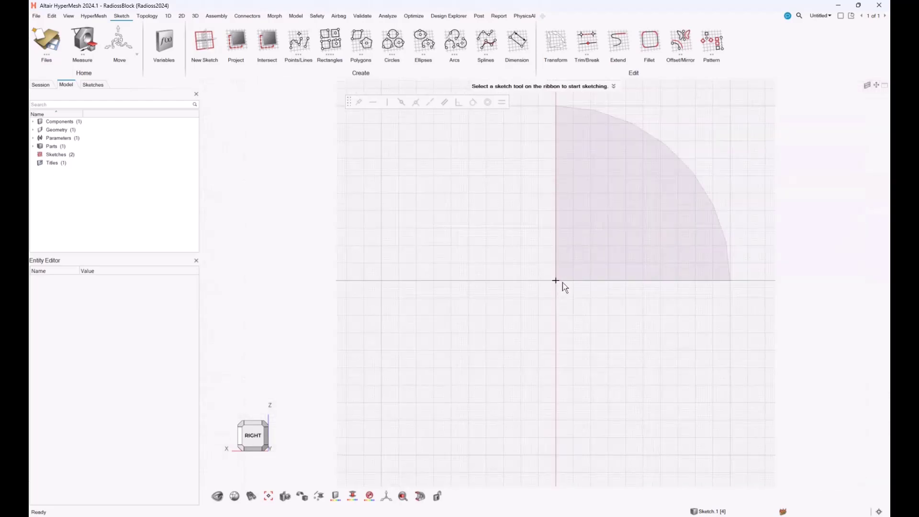
pyautogui.moveTo(566, 241)
pyautogui.mouseDown(button='middle')
pyautogui.moveTo(478, 281)
pyautogui.moveTo(510, 260)
pyautogui.mouseUp(button='middle')
pyautogui.scroll(2, 490, 263)
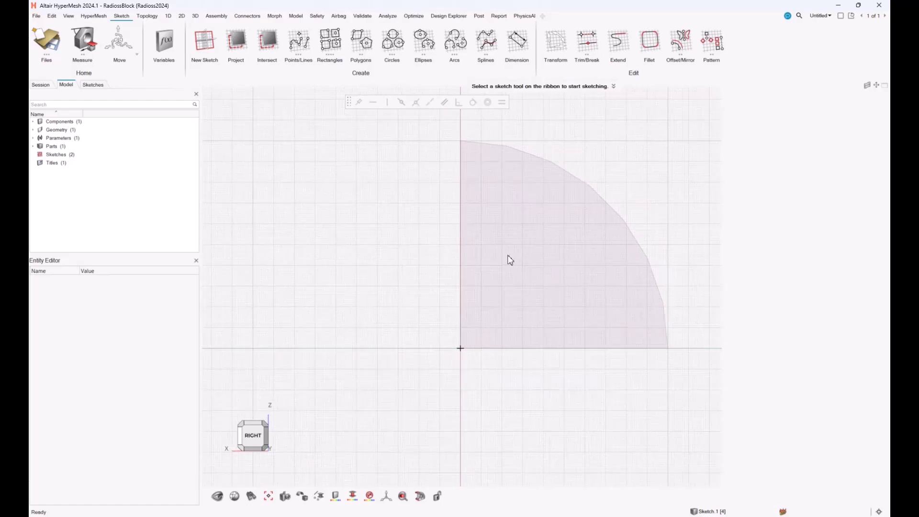
pyautogui.click(325, 34)
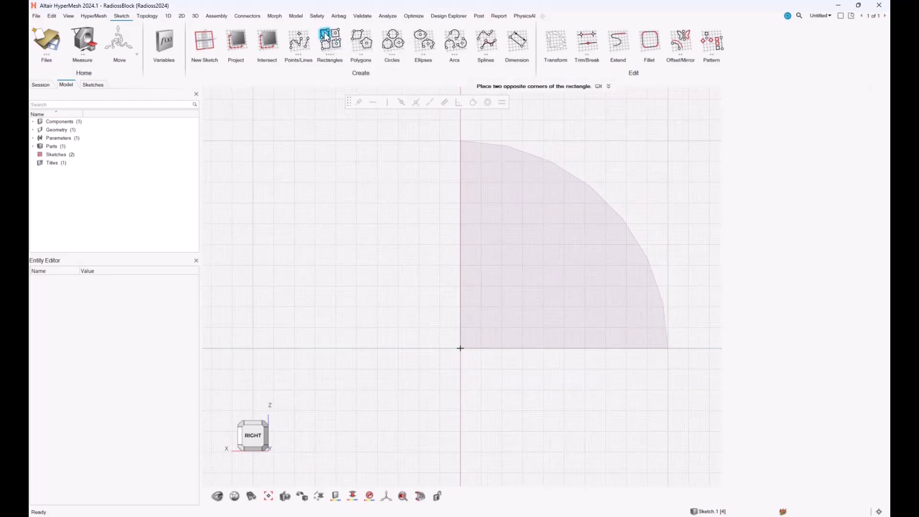
pyautogui.click(461, 348)
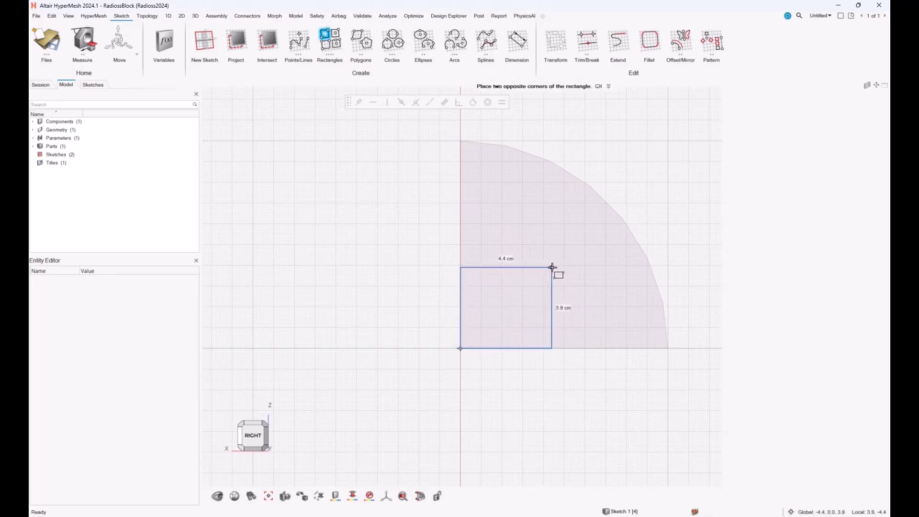
pyautogui.click(552, 267)
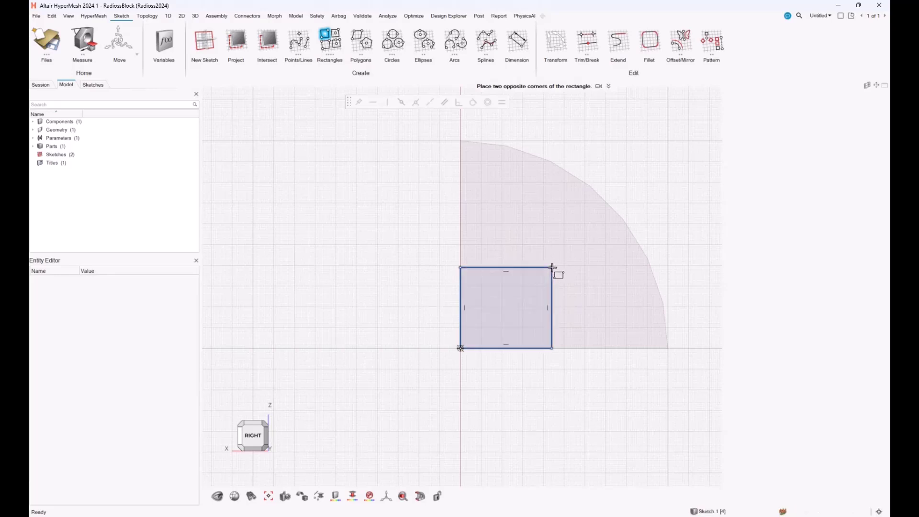
# Dimension the rectangle's vertical edge on the origin side and create a variable for that dimension.
pyautogui.click(521, 43)
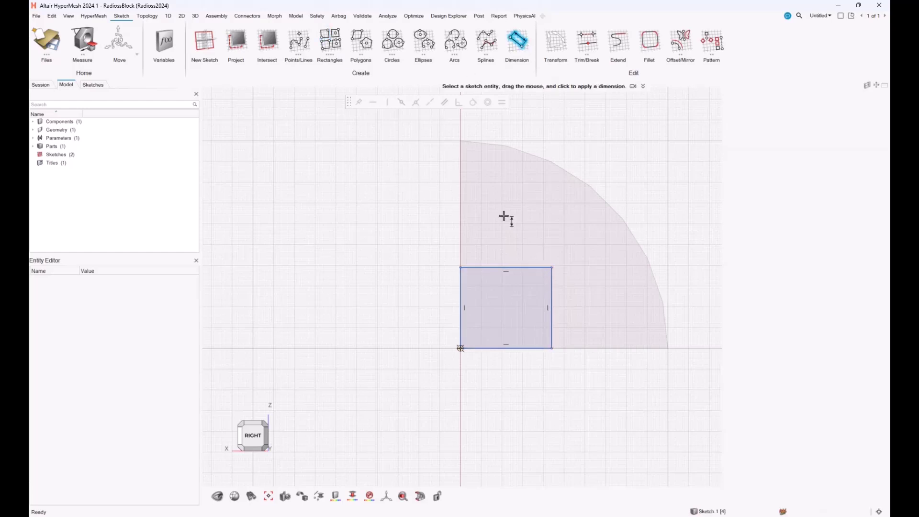
pyautogui.click(461, 287)
pyautogui.click(435, 297)
pyautogui.click(476, 295)
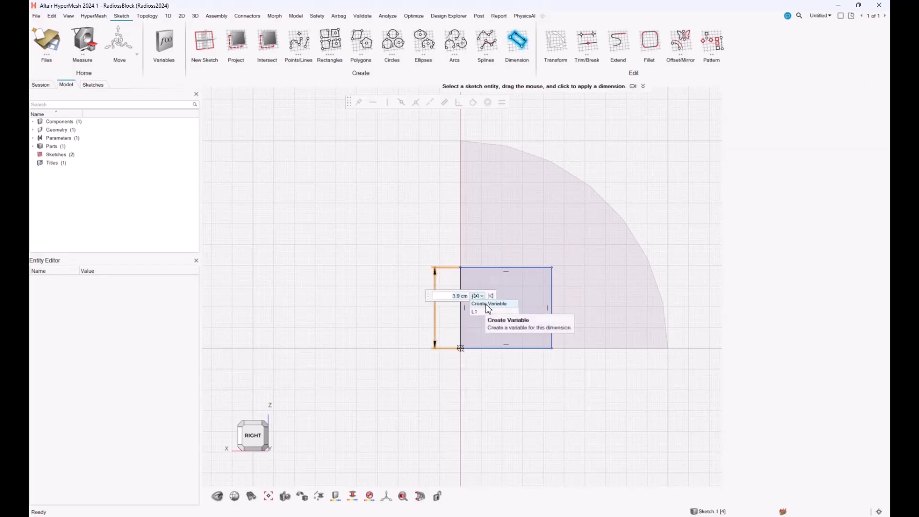
pyautogui.click(488, 305)
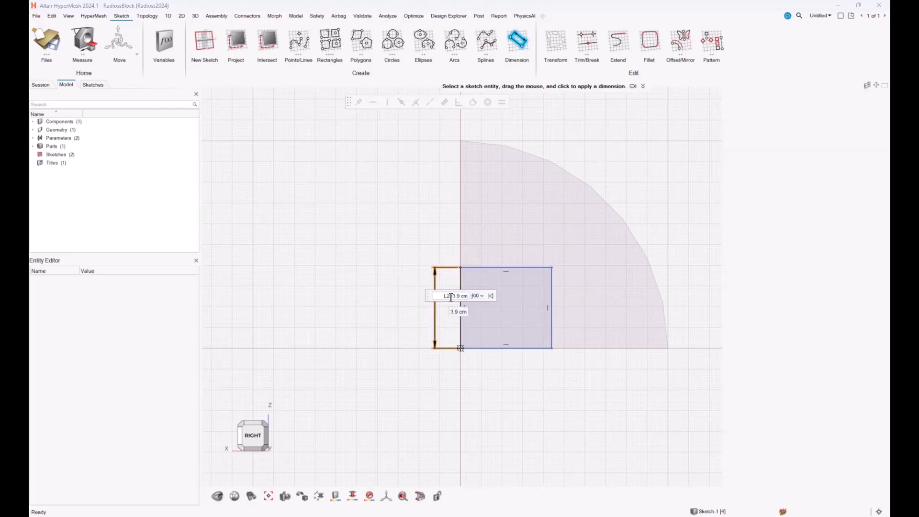
# Dimension the rectangle's lower horizontal edge, link it to variable L2, and exit the sketch.
pyautogui.click(498, 367)
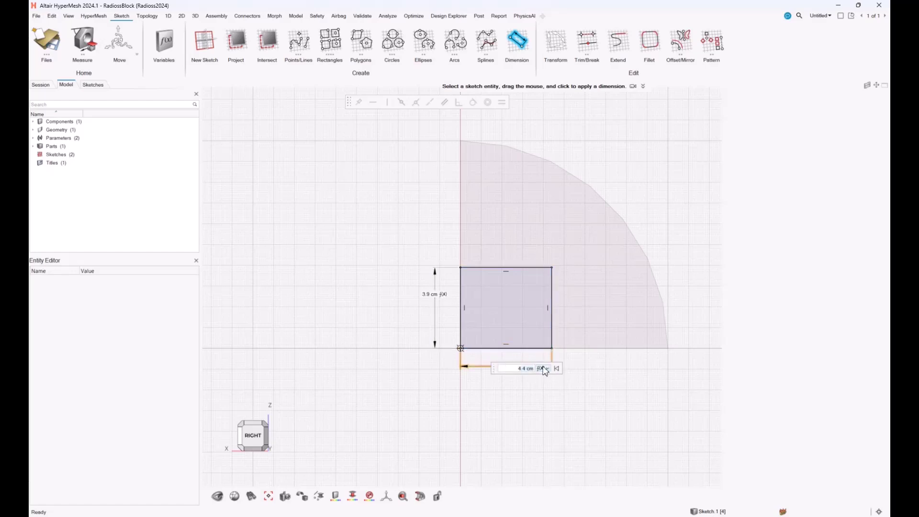
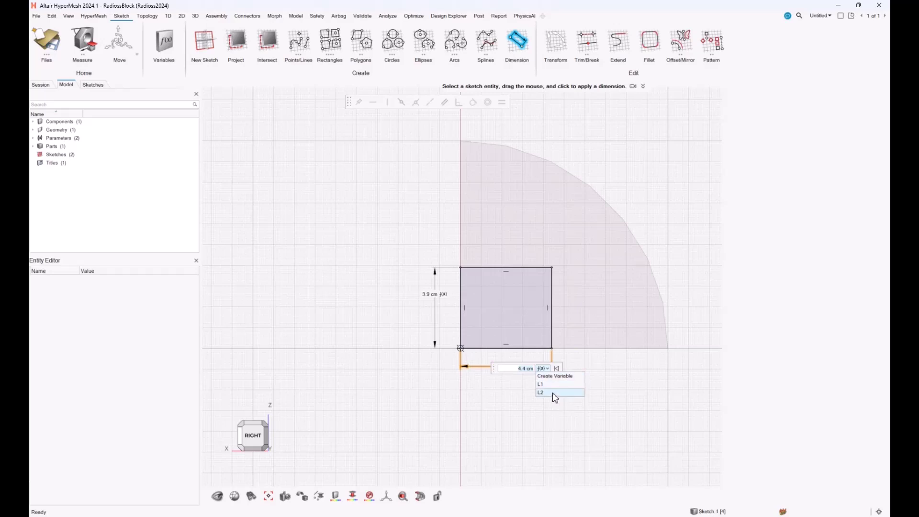
pyautogui.click(552, 392)
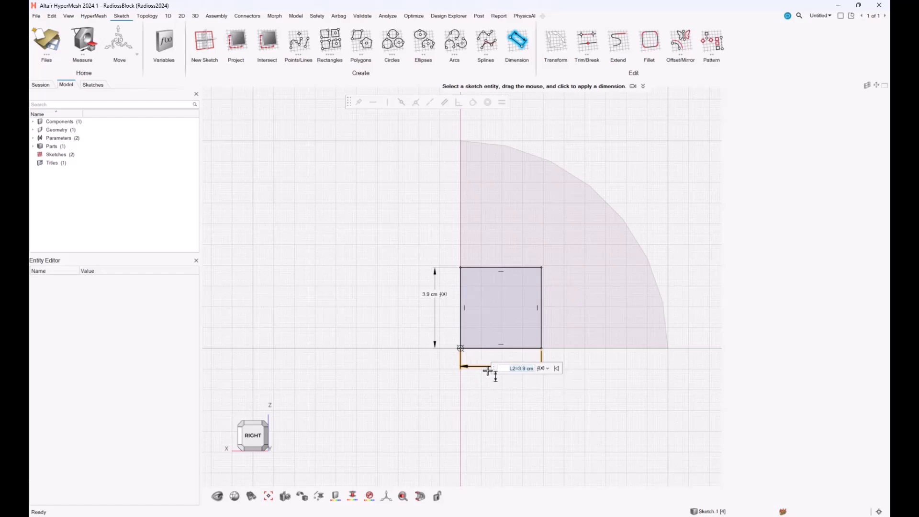
pyautogui.rightClick(508, 311)
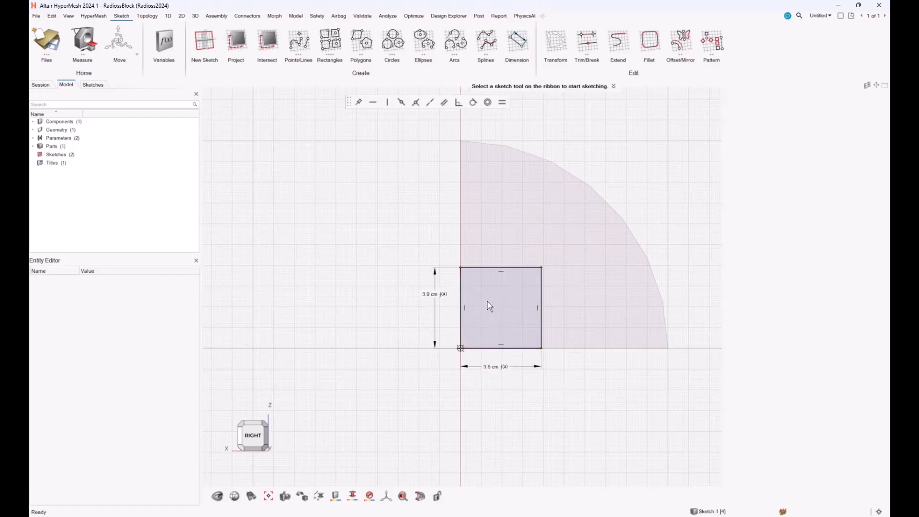
pyautogui.rightClick(484, 303)
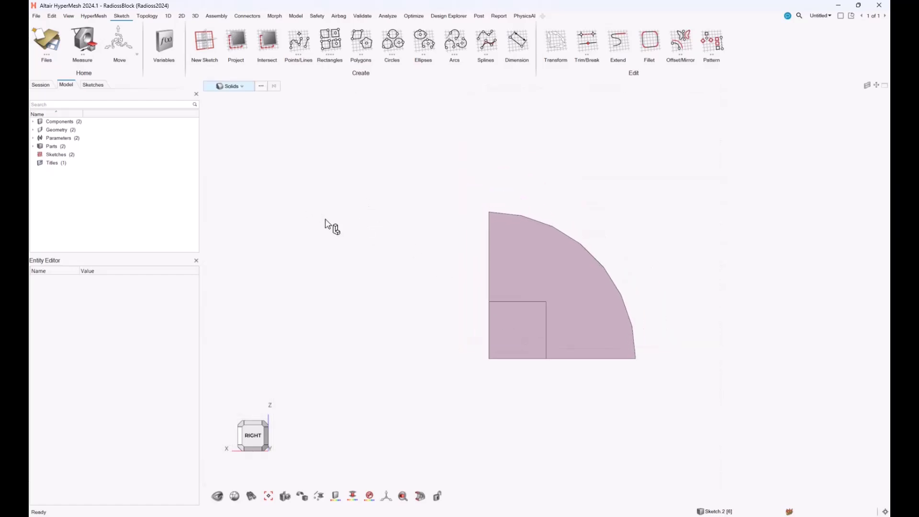
# Test the parametric sketches by setting variable L1 to 15 cm and L2 to 6 cm.
pyautogui.click(165, 42)
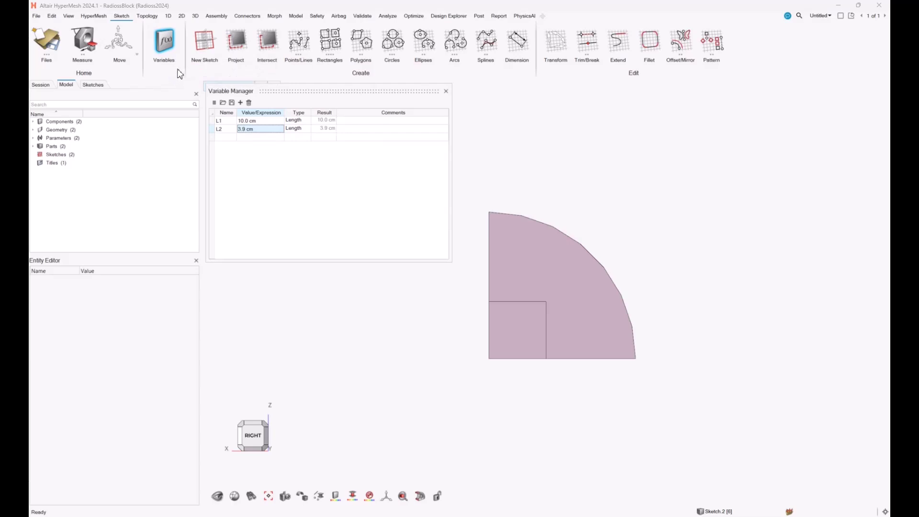
pyautogui.click(262, 121)
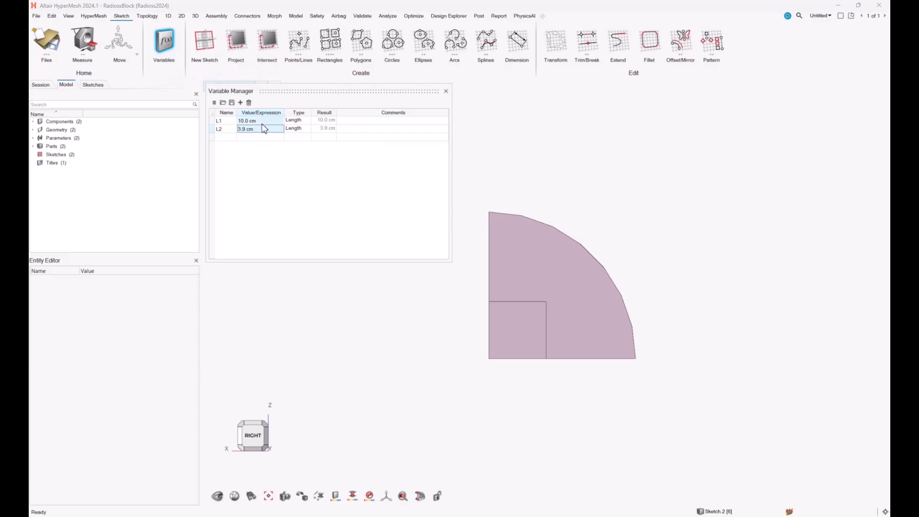
pyautogui.write('15 cm')
pyautogui.press('Return')
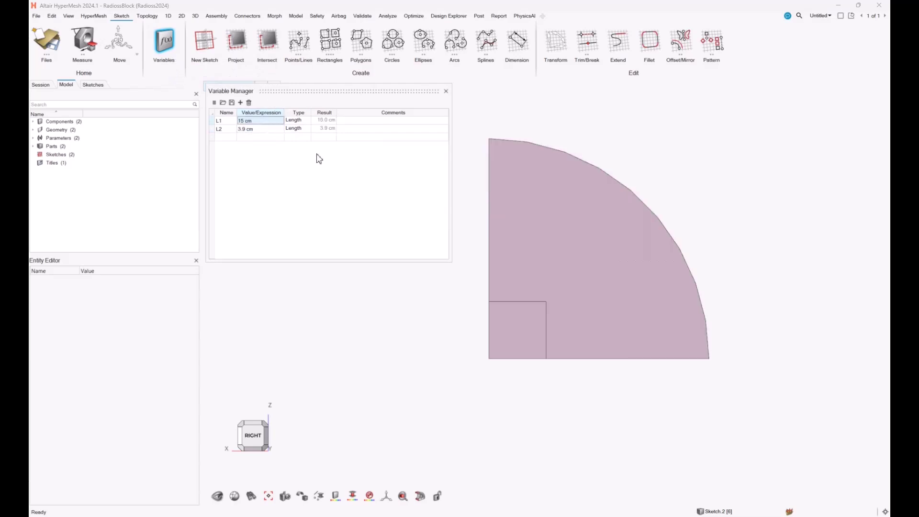
pyautogui.click(260, 129)
pyautogui.write('6 cm')
pyautogui.press('Return')
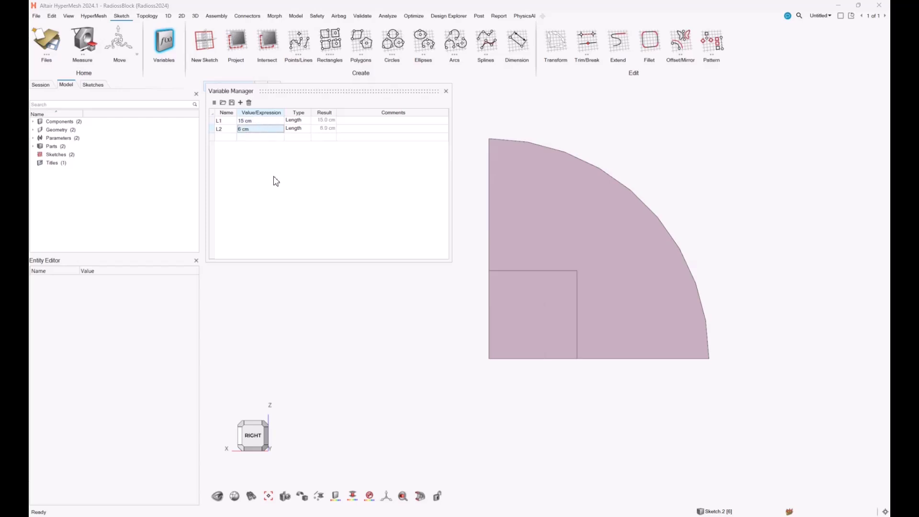
# Set variable L1 to 10 cm and L2 to 4 cm, and close the Variable Manager.
pyautogui.click(259, 119)
pyautogui.write('10')
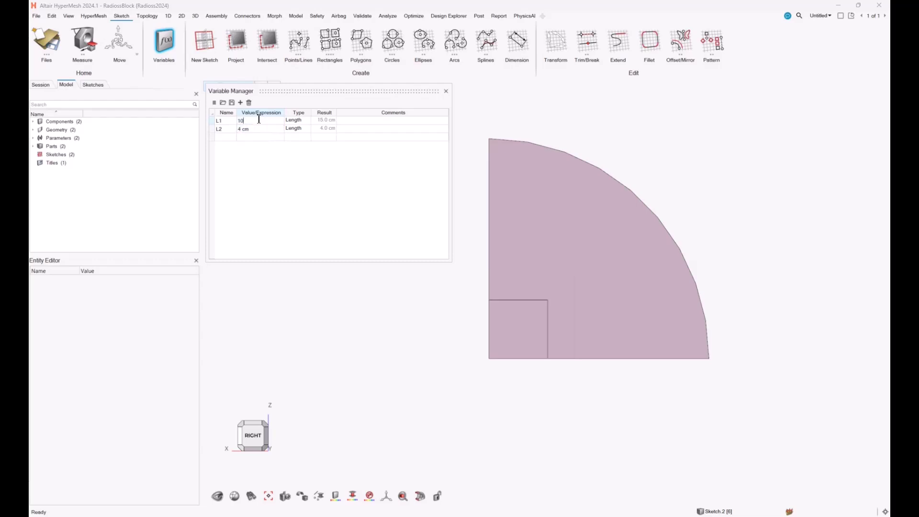
pyautogui.press('Return')
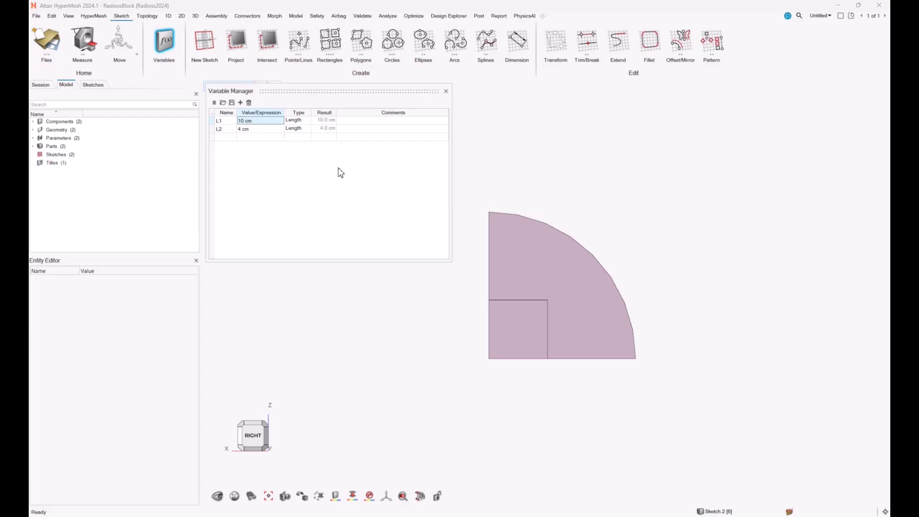
pyautogui.click(446, 91)
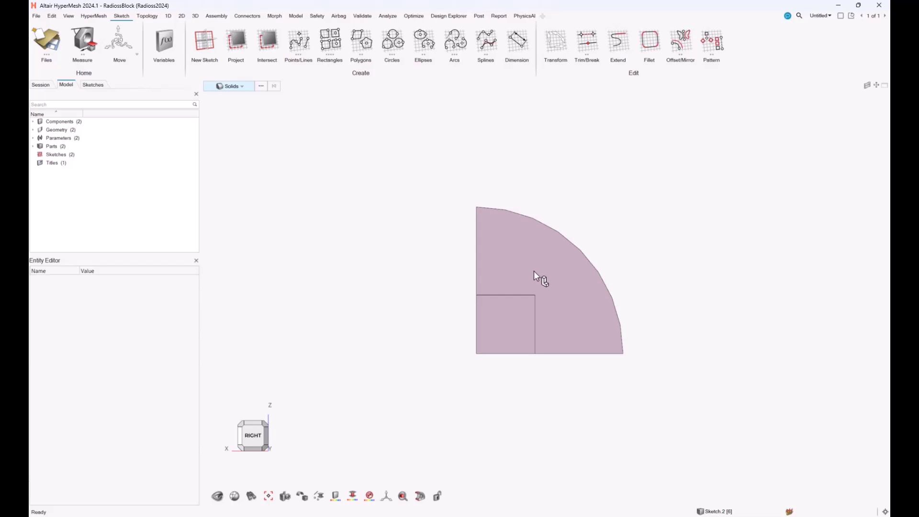
# Revolve the quarter-circle surface 90 degrees about its vertical straight edge to create the eighth-sphere solid.
pyautogui.moveTo(541, 271)
pyautogui.mouseDown(button='middle')
pyautogui.moveTo(601, 267)
pyautogui.moveTo(588, 322)
pyautogui.moveTo(548, 281)
pyautogui.moveTo(549, 291)
pyautogui.mouseUp(button='middle')
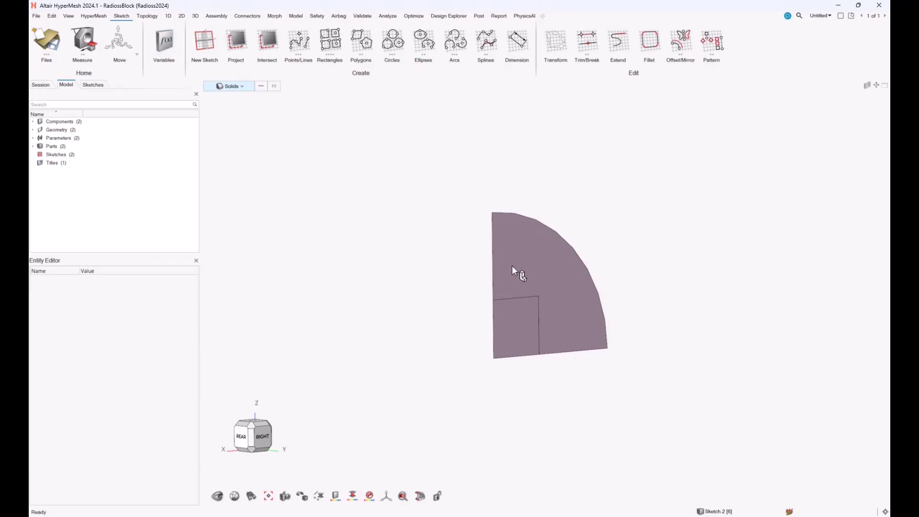
pyautogui.moveTo(509, 265)
pyautogui.mouseDown(button='middle')
pyautogui.moveTo(533, 281)
pyautogui.moveTo(630, 295)
pyautogui.moveTo(598, 350)
pyautogui.moveTo(548, 303)
pyautogui.mouseUp(button='middle')
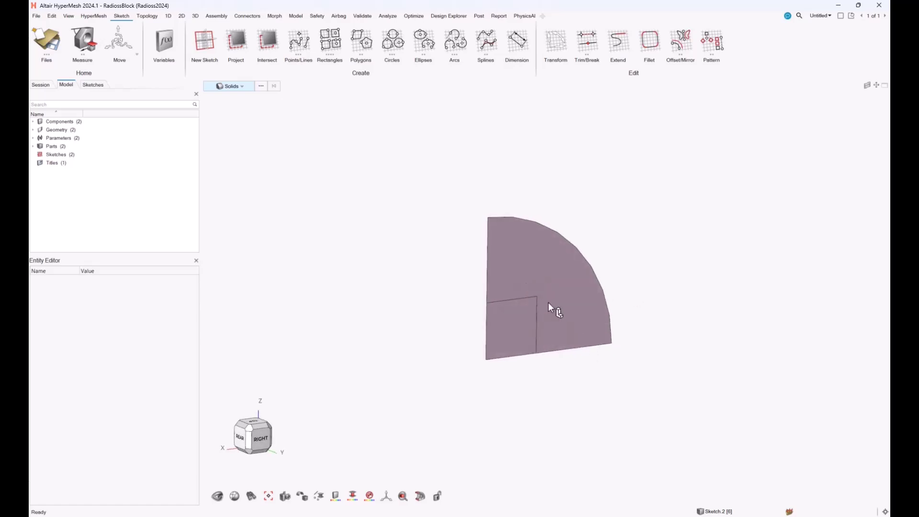
pyautogui.moveTo(559, 341); pyautogui.dragTo(555, 317, button='middle')
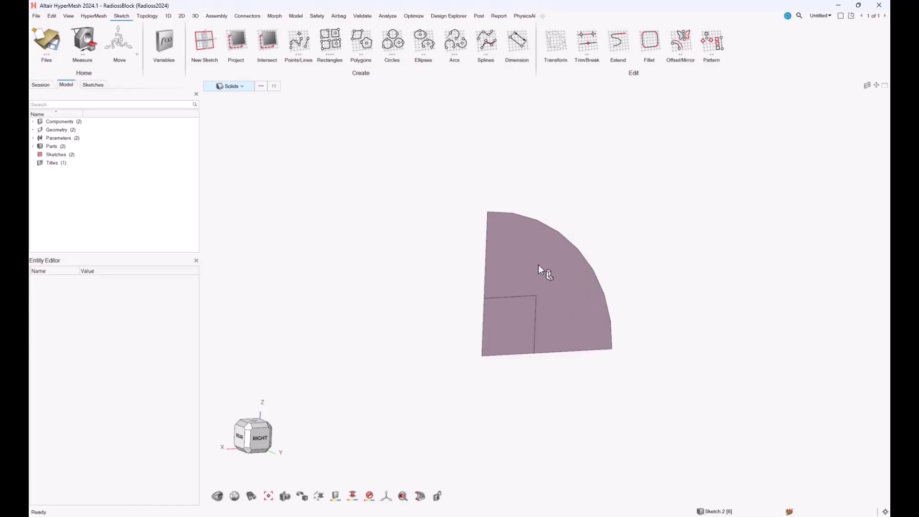
pyautogui.moveTo(538, 259)
pyautogui.mouseDown(button='middle')
pyautogui.moveTo(535, 251)
pyautogui.moveTo(539, 269)
pyautogui.mouseUp(button='middle')
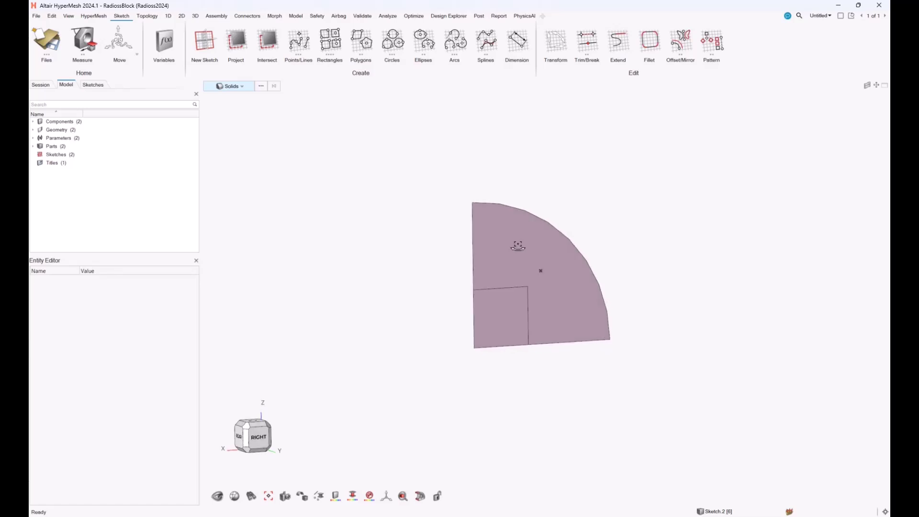
pyautogui.click(196, 17)
pyautogui.click(156, 19)
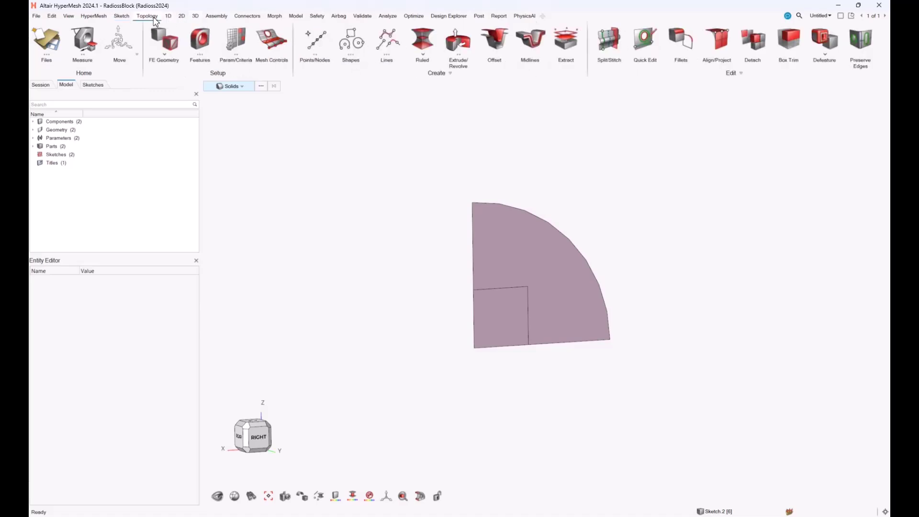
pyautogui.click(465, 51)
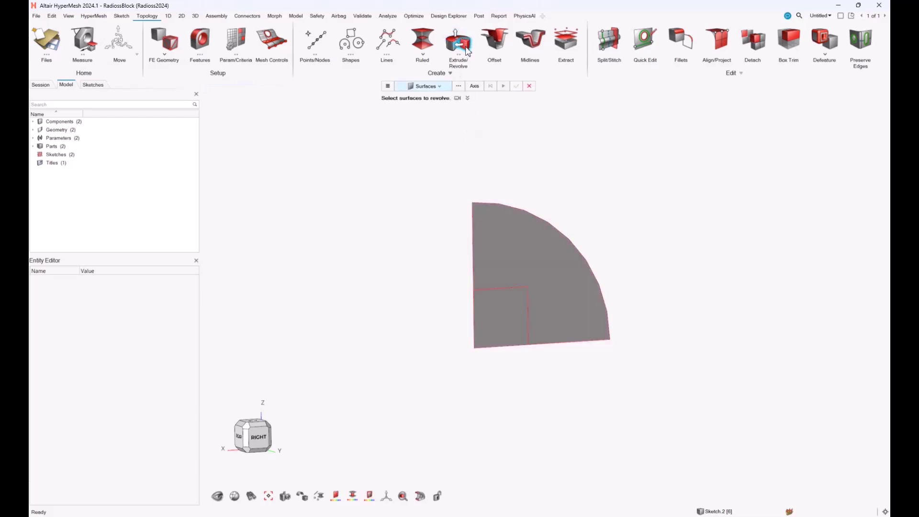
pyautogui.click(516, 255)
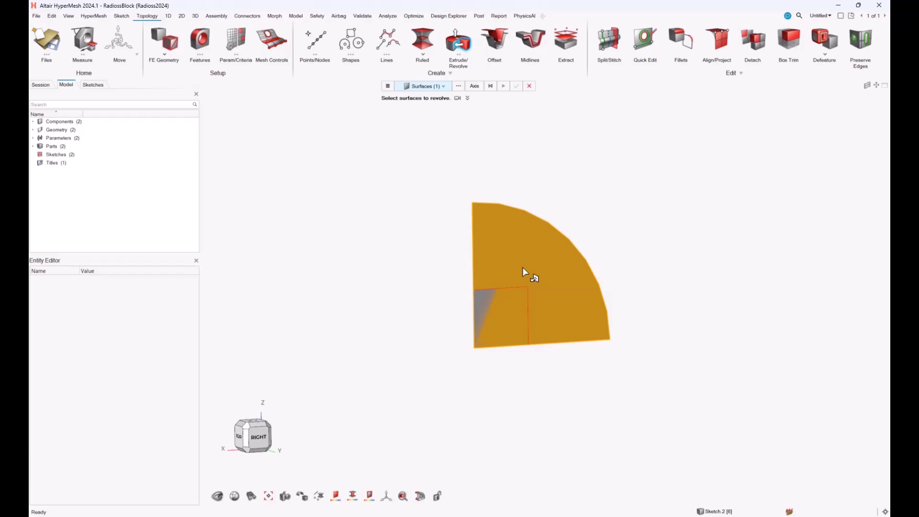
pyautogui.click(474, 87)
pyautogui.click(474, 300)
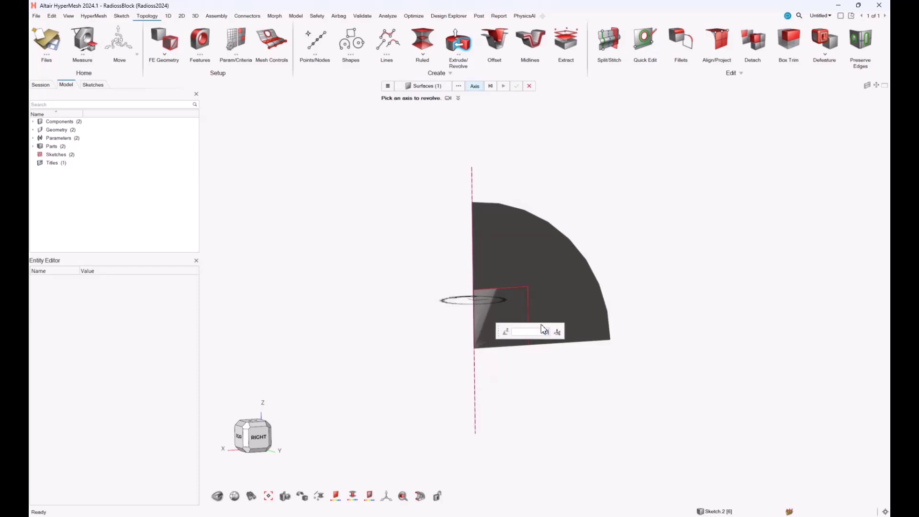
pyautogui.write('90')
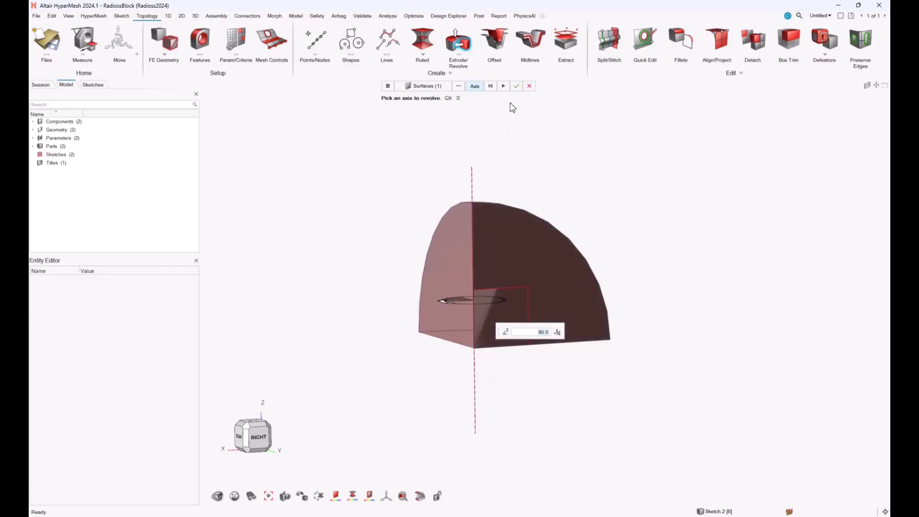
pyautogui.click(516, 86)
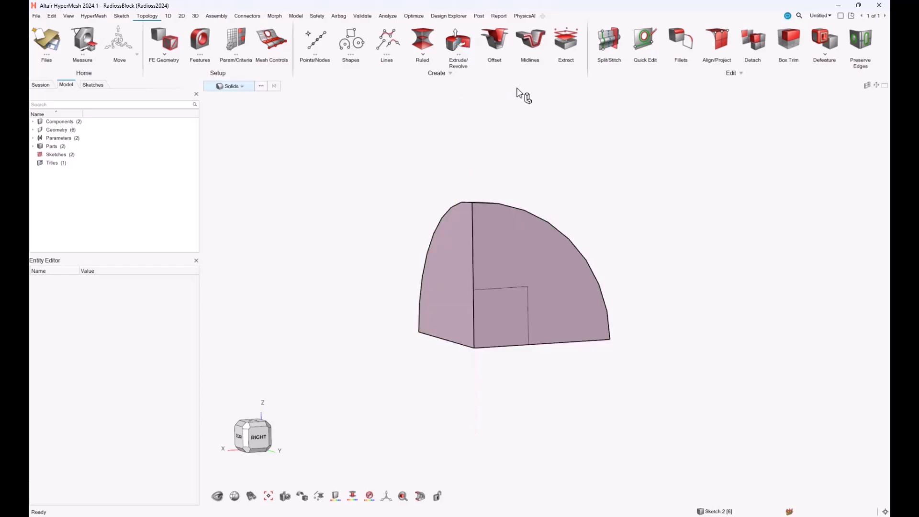
# Extrude the square surface by 4 into the eighth sphere to create a cube at its centre corner.
pyautogui.click(457, 40)
pyautogui.click(507, 316)
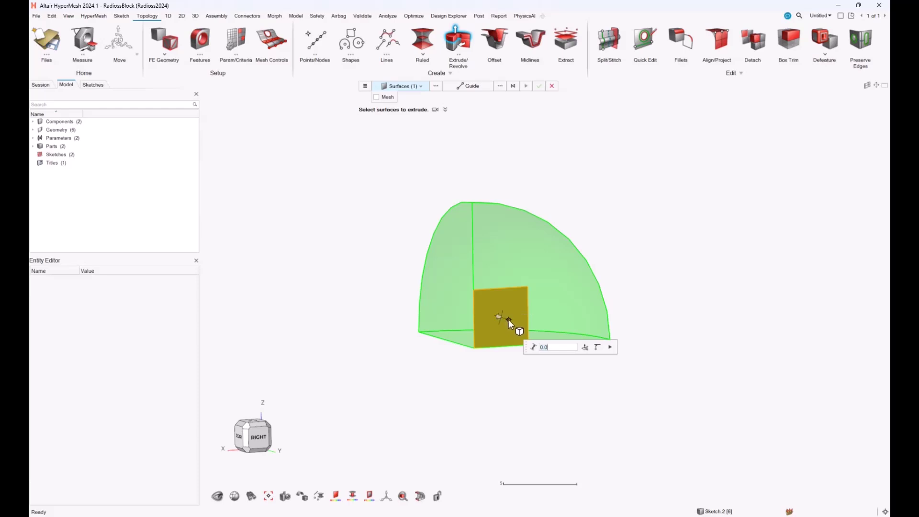
pyautogui.write('4')
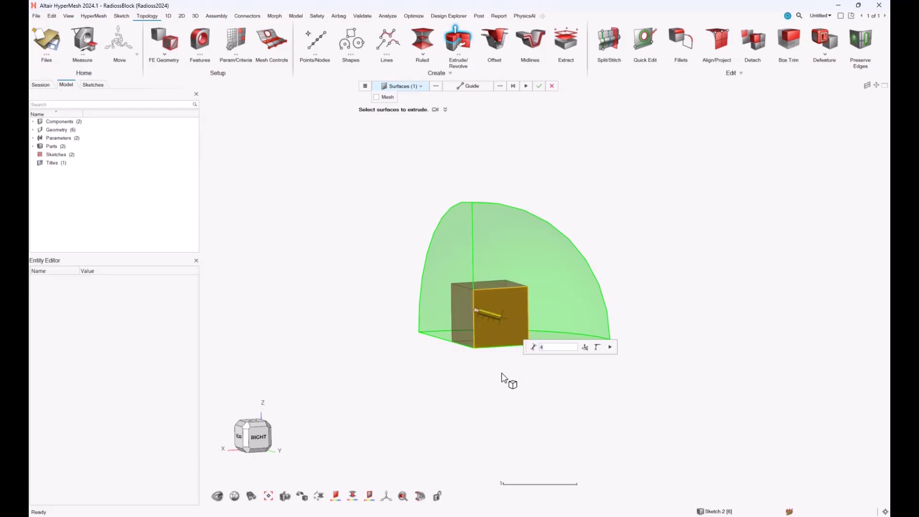
pyautogui.click(540, 92)
# Combine the eighth-sphere and cube solids with a Boolean Combine, keeping their common interface and leaving them unmerged.
pyautogui.moveTo(501, 191); pyautogui.dragTo(421, 152, button='middle')
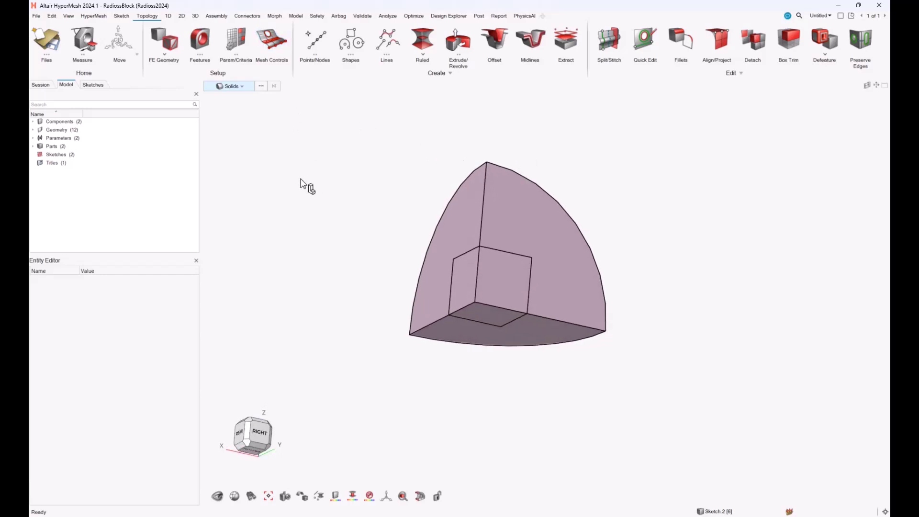
pyautogui.click(549, 232)
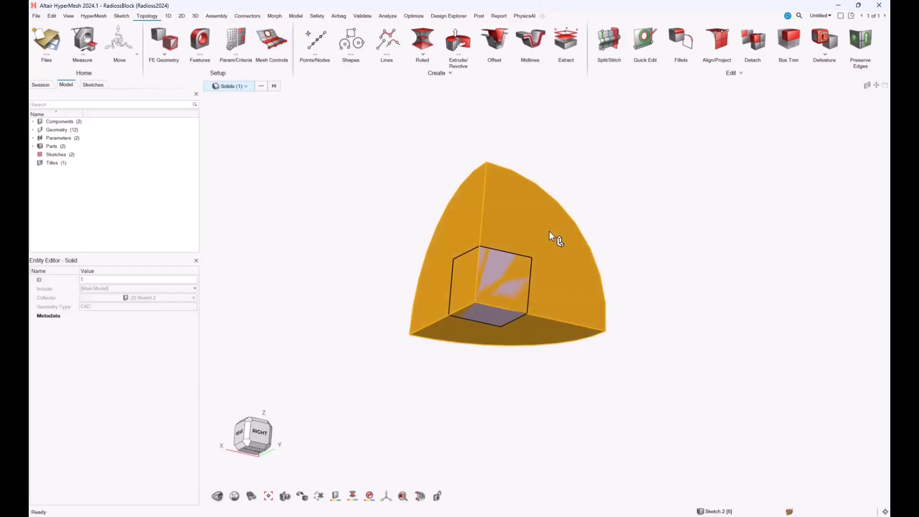
pyautogui.click(504, 287)
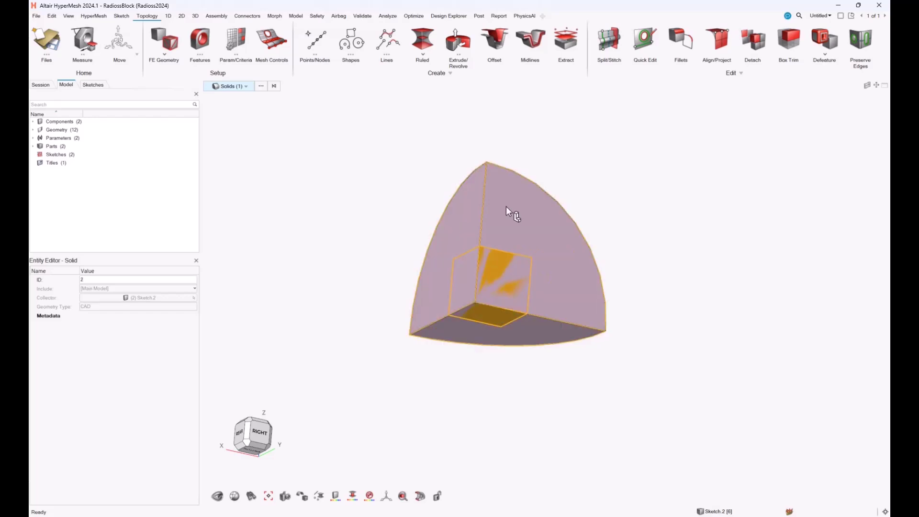
pyautogui.moveTo(504, 279); pyautogui.dragTo(469, 252, button='right')
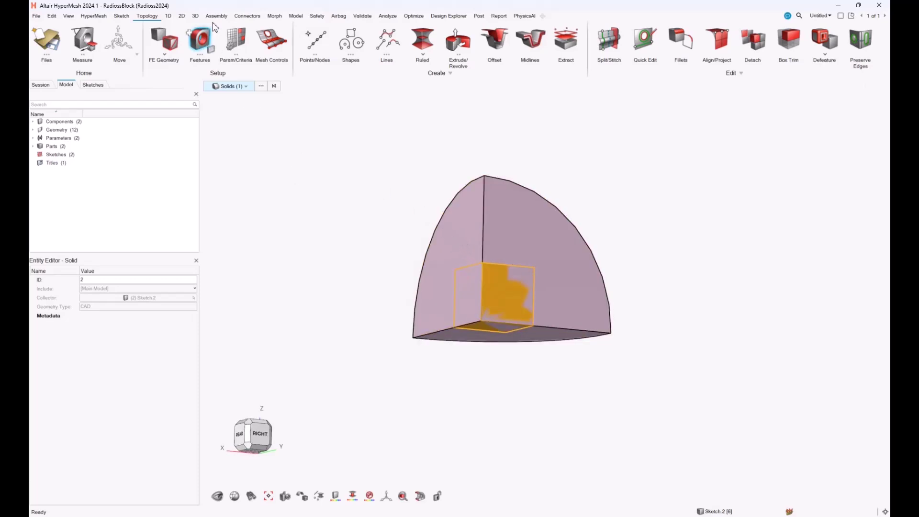
pyautogui.click(198, 18)
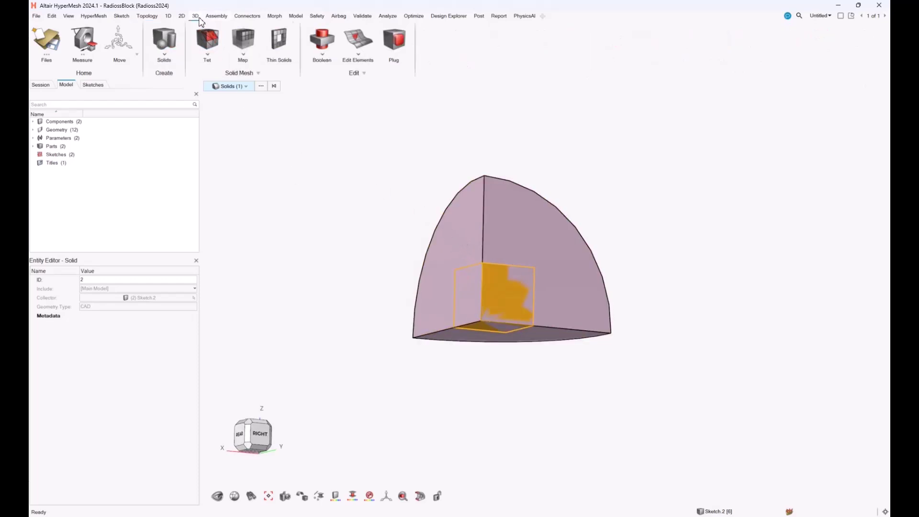
pyautogui.click(322, 41)
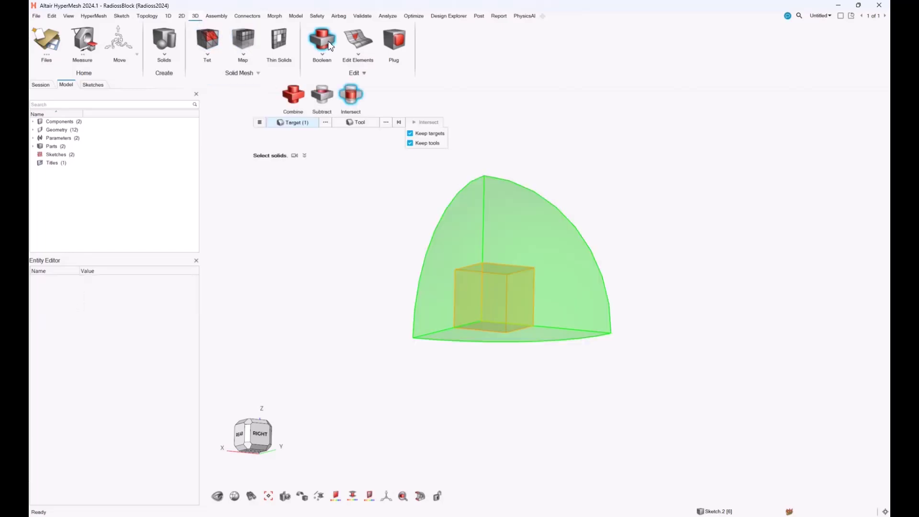
pyautogui.click(296, 94)
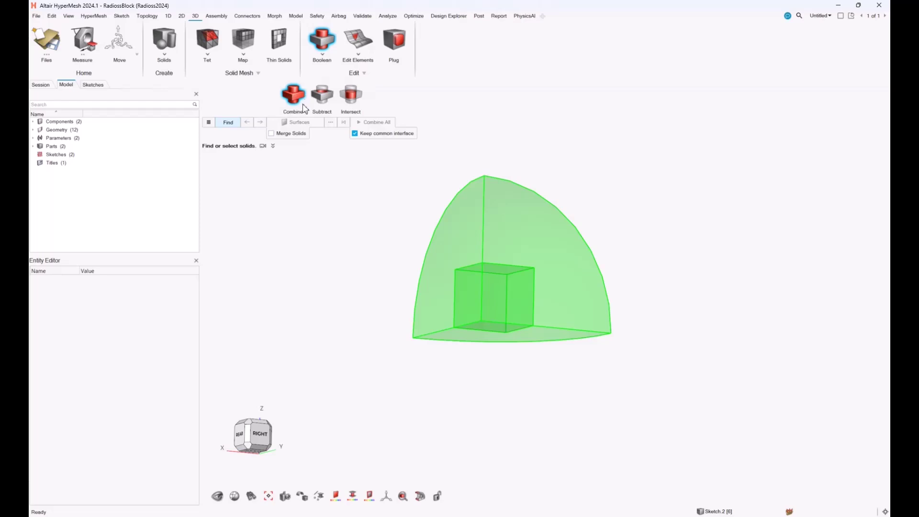
pyautogui.moveTo(393, 210); pyautogui.dragTo(565, 366)
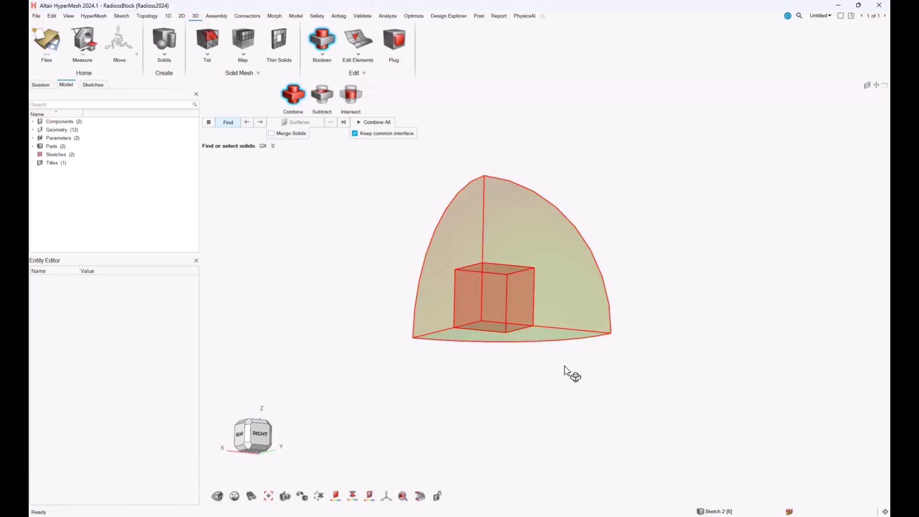
pyautogui.click(388, 127)
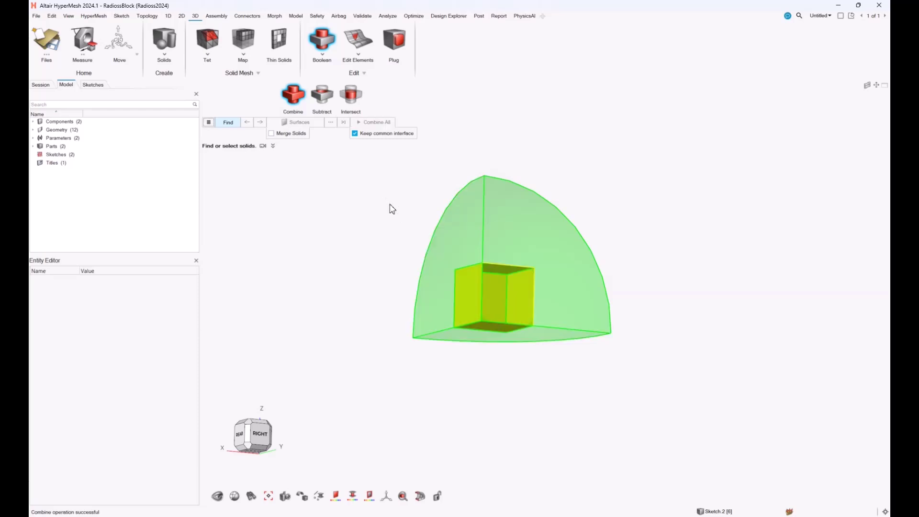
pyautogui.press('Escape')
# Examine the combined eighth-sphere and cube solids individually to check how they are partitioned.
pyautogui.click(551, 243)
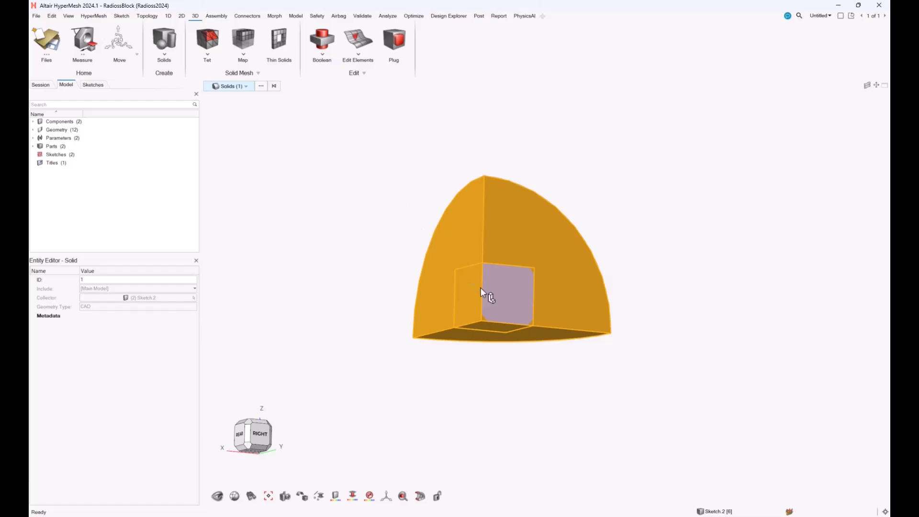
pyautogui.click(495, 300)
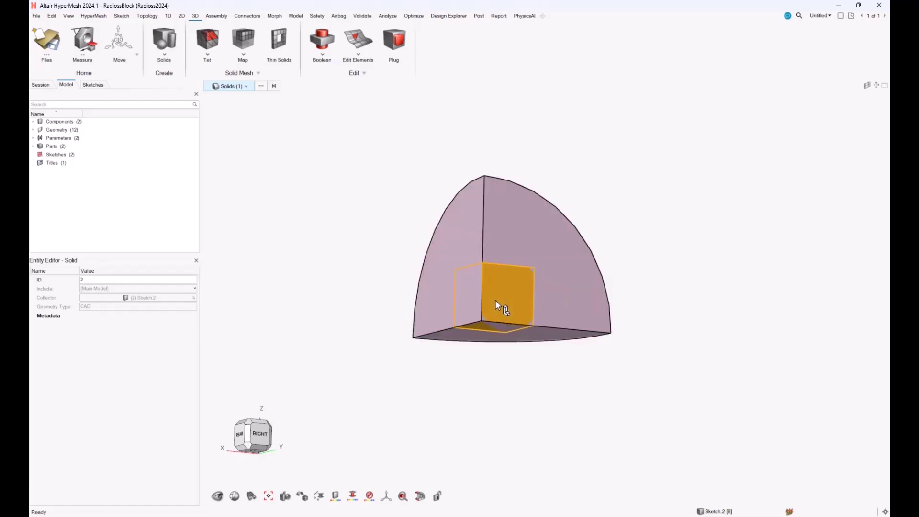
pyautogui.click(492, 231)
pyautogui.moveTo(503, 300); pyautogui.dragTo(519, 221, button='middle')
pyautogui.moveTo(608, 283); pyautogui.dragTo(537, 301, button='middle')
pyautogui.scroll(3, 528, 288)
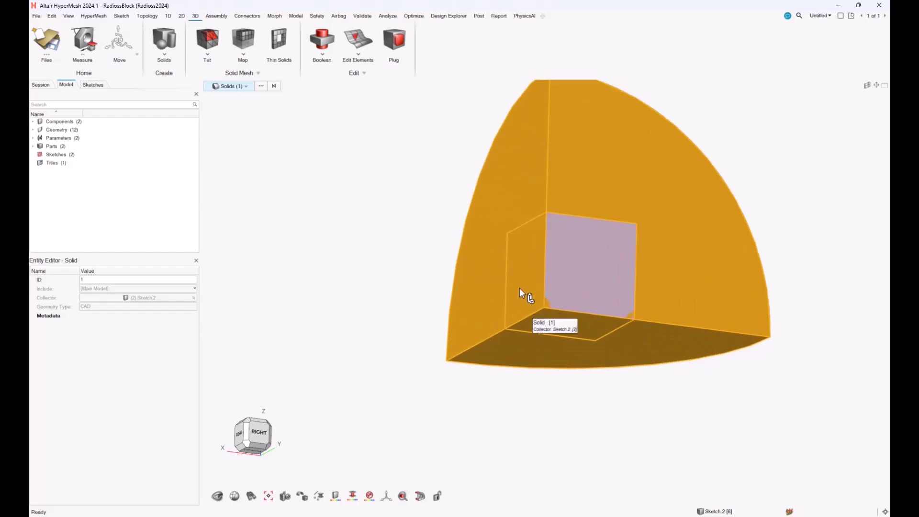
pyautogui.scroll(-2, 519, 289)
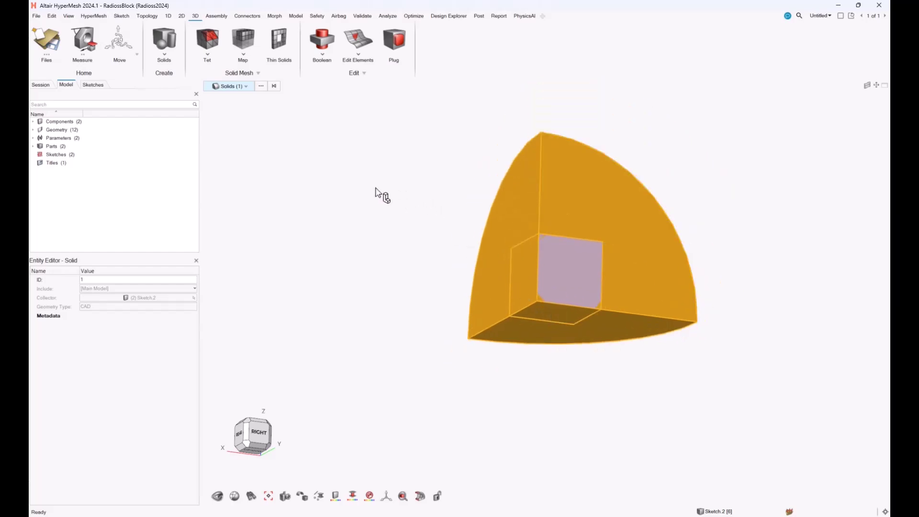
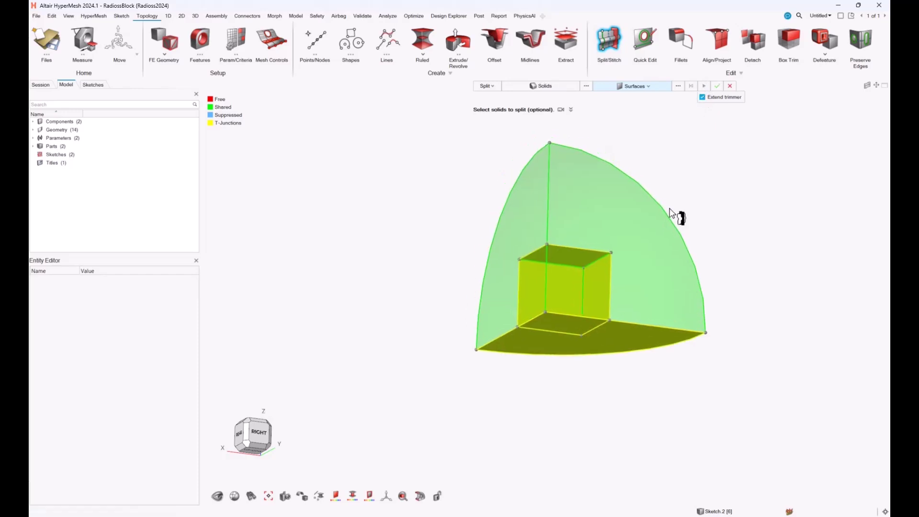
# Select the eighth-sphere and cube solids together and hide them to isolate the flat geometry at the base.
pyautogui.press('Escape')
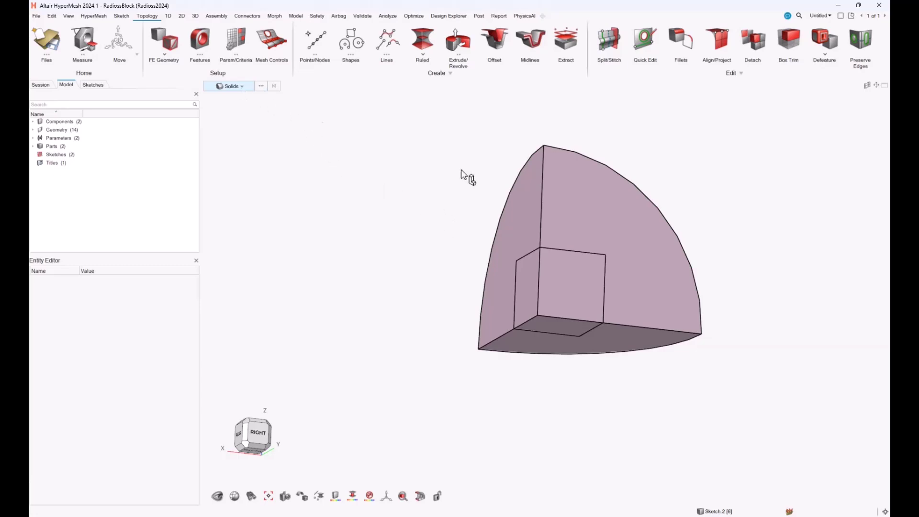
pyautogui.click(603, 206)
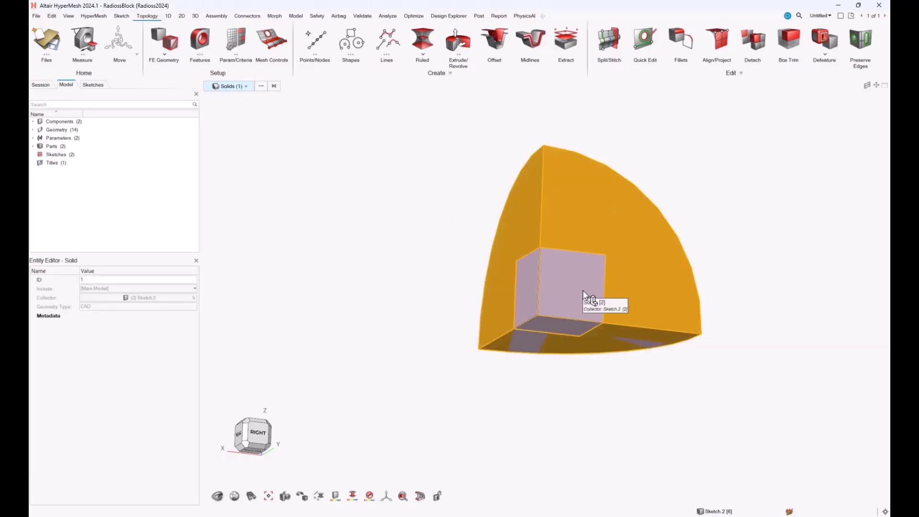
pyautogui.click(582, 290)
pyautogui.click(590, 221)
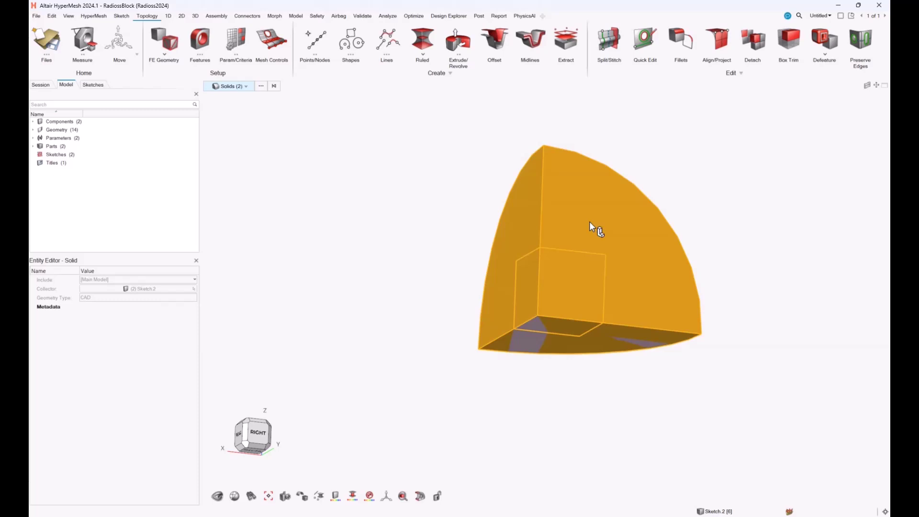
pyautogui.press('h')
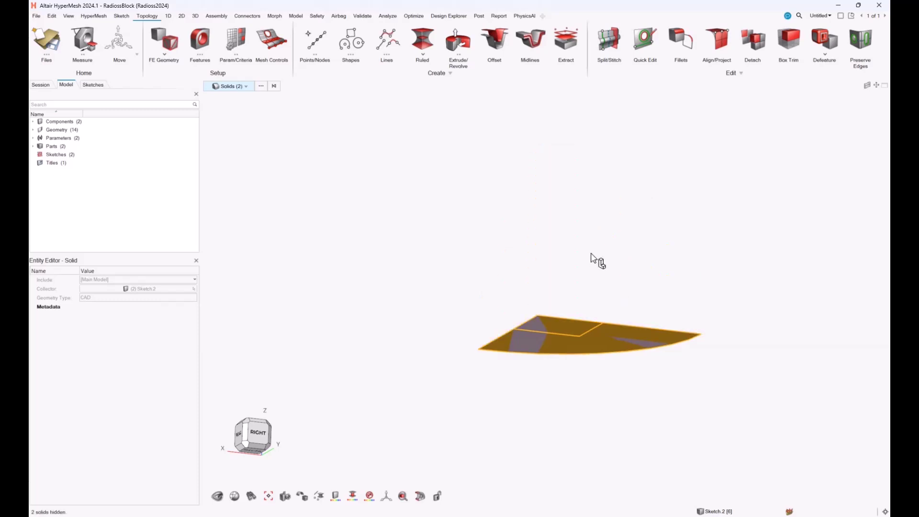
pyautogui.moveTo(589, 258); pyautogui.dragTo(615, 250, button='middle')
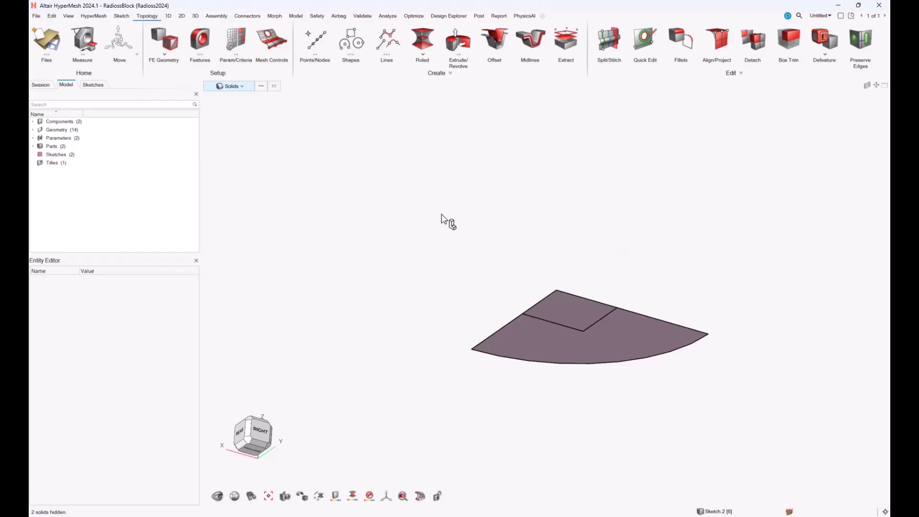
# Delete the leftover flat quarter-circle solid at the base with its associated surfaces, and show all solids again.
pyautogui.moveTo(504, 264); pyautogui.dragTo(618, 399)
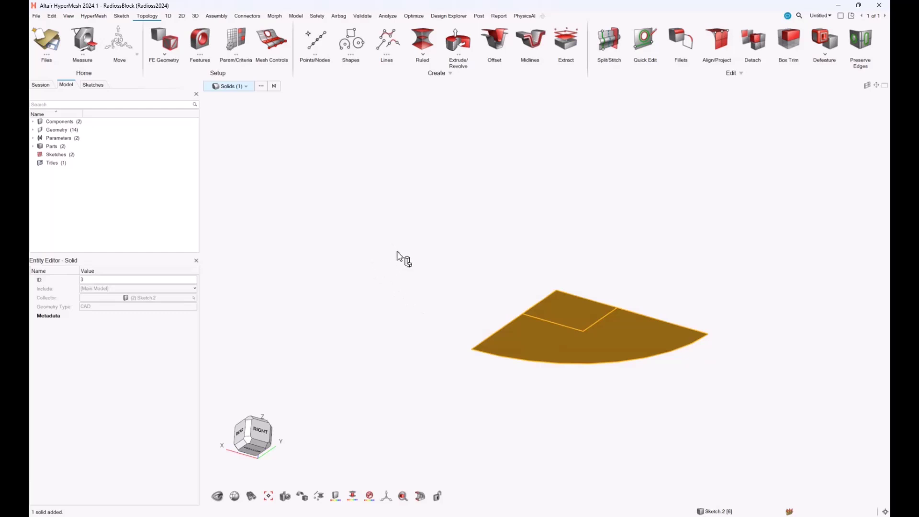
pyautogui.press('Delete')
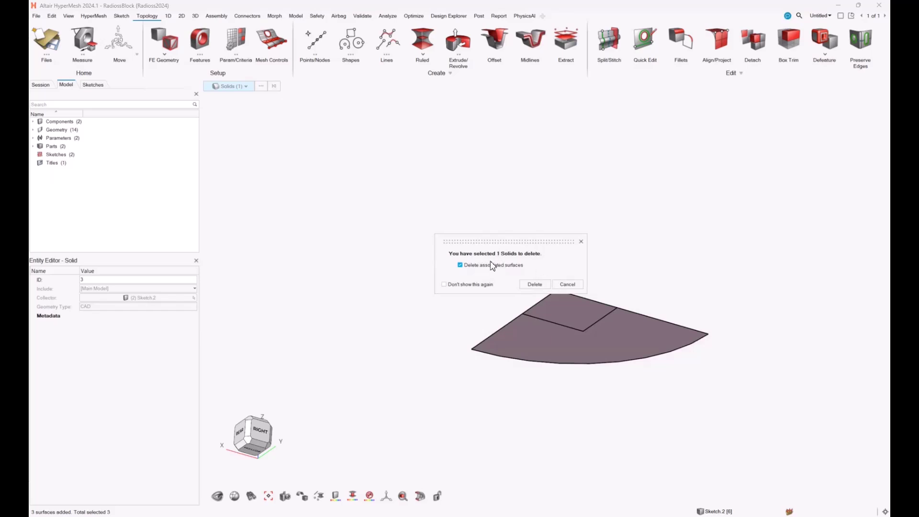
pyautogui.click(542, 286)
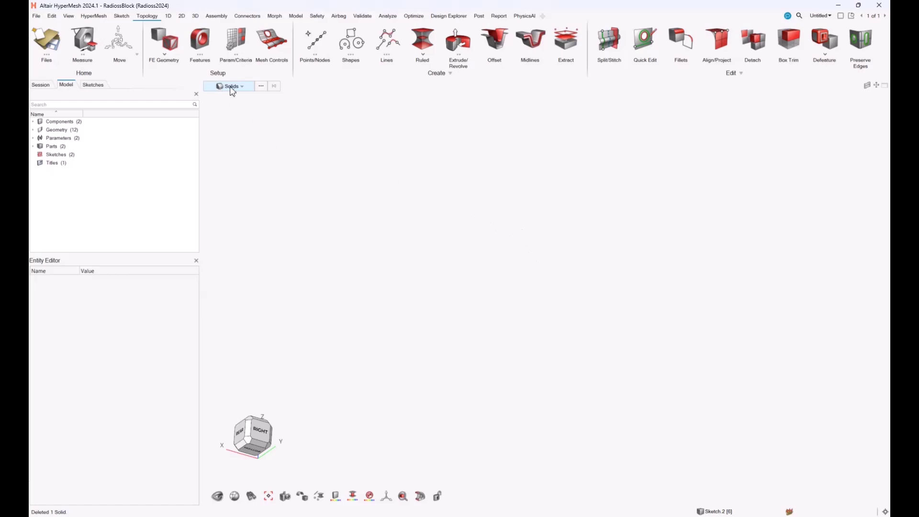
pyautogui.press('a')
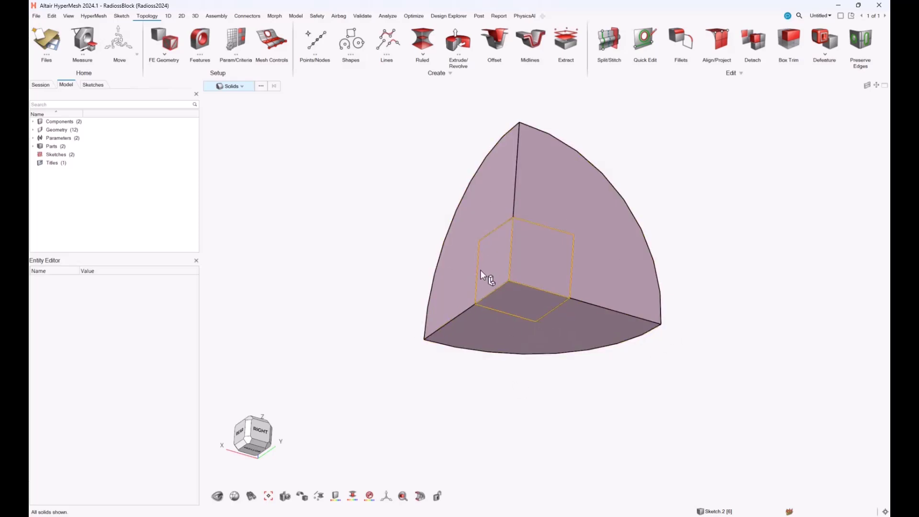
# Check the separation between the corner cube and the surrounding eighth-sphere solid by selecting each in turn.
pyautogui.click(531, 266)
pyautogui.click(477, 327)
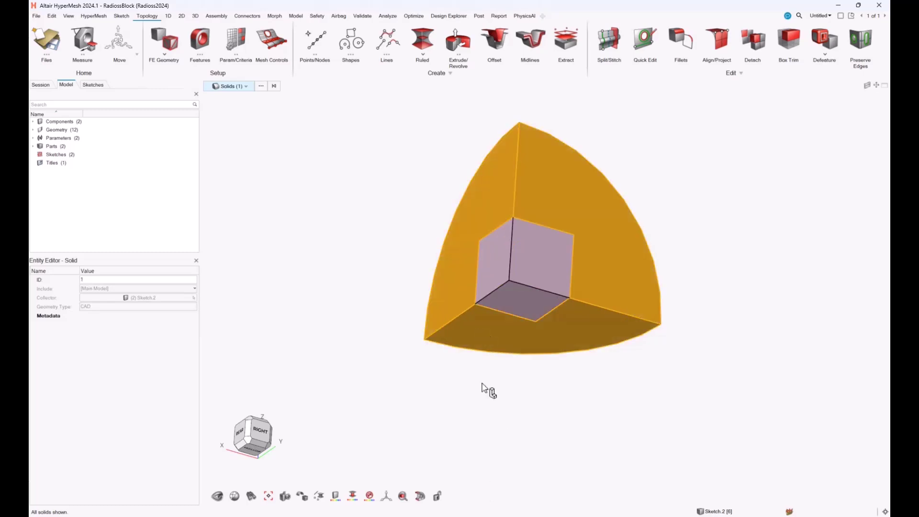
pyautogui.click(528, 271)
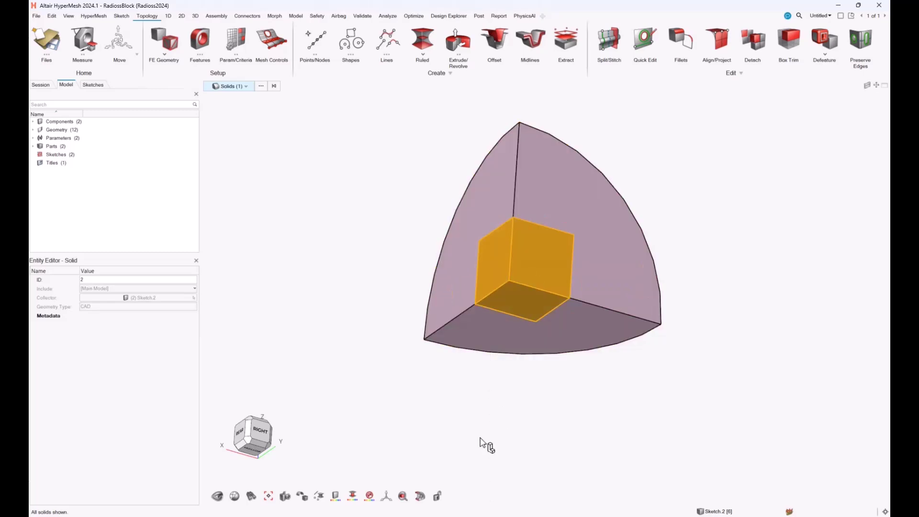
pyautogui.click(505, 342)
pyautogui.click(519, 283)
pyautogui.click(507, 321)
pyautogui.click(509, 283)
pyautogui.click(503, 336)
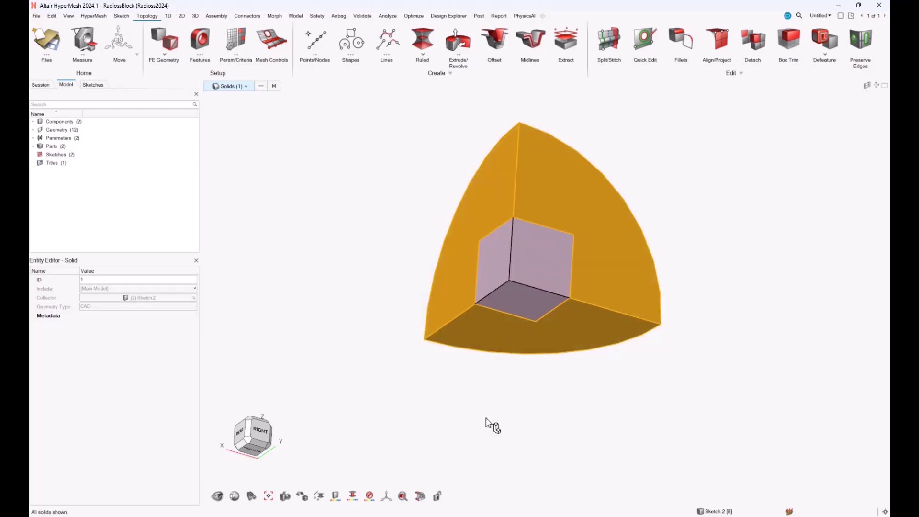
pyautogui.click(408, 259)
pyautogui.moveTo(430, 240); pyautogui.dragTo(455, 271, button='right')
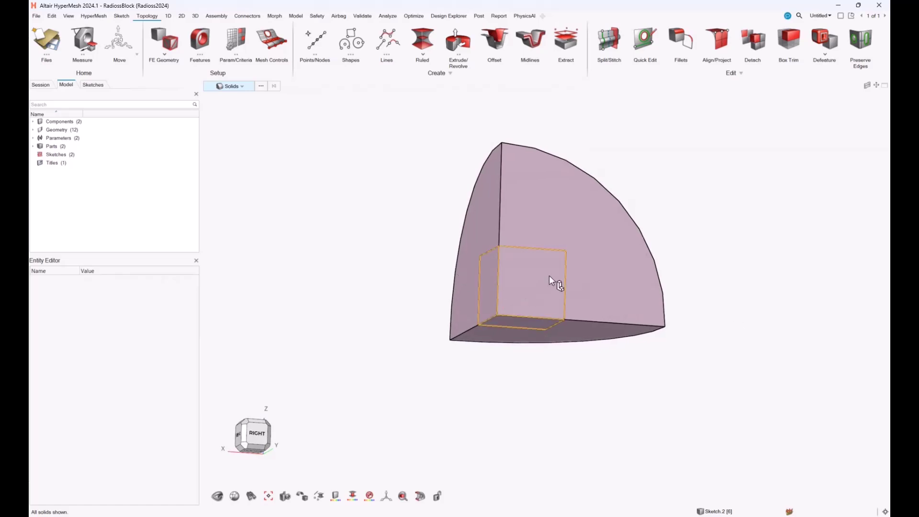
pyautogui.moveTo(592, 257); pyautogui.dragTo(528, 212, button='middle')
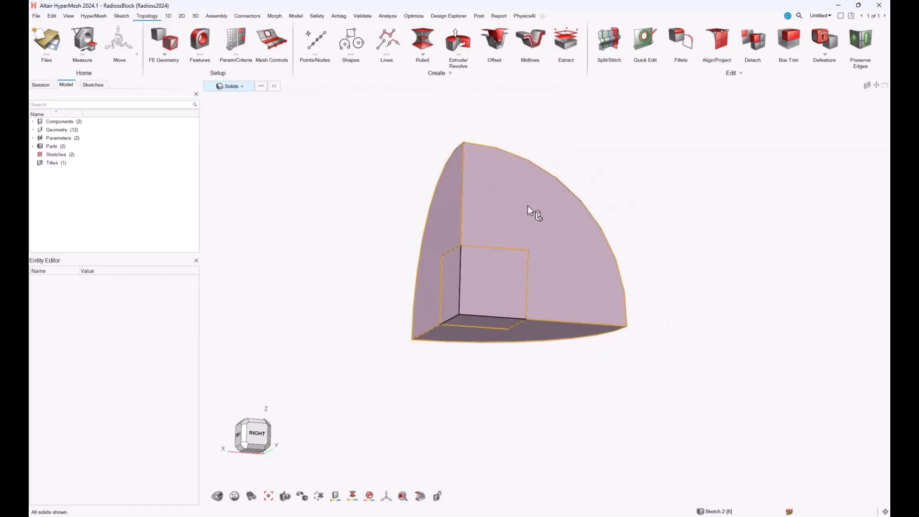
pyautogui.moveTo(518, 214)
pyautogui.mouseDown(button='right')
pyautogui.moveTo(546, 252)
pyautogui.moveTo(604, 271)
pyautogui.mouseUp(button='right')
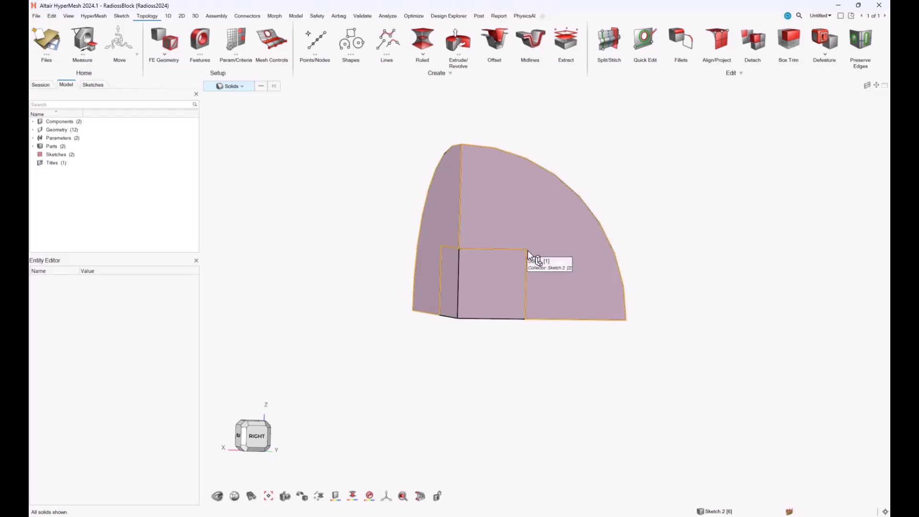
pyautogui.moveTo(589, 218); pyautogui.dragTo(545, 264, button='middle')
pyautogui.moveTo(359, 172); pyautogui.dragTo(318, 203, button='right')
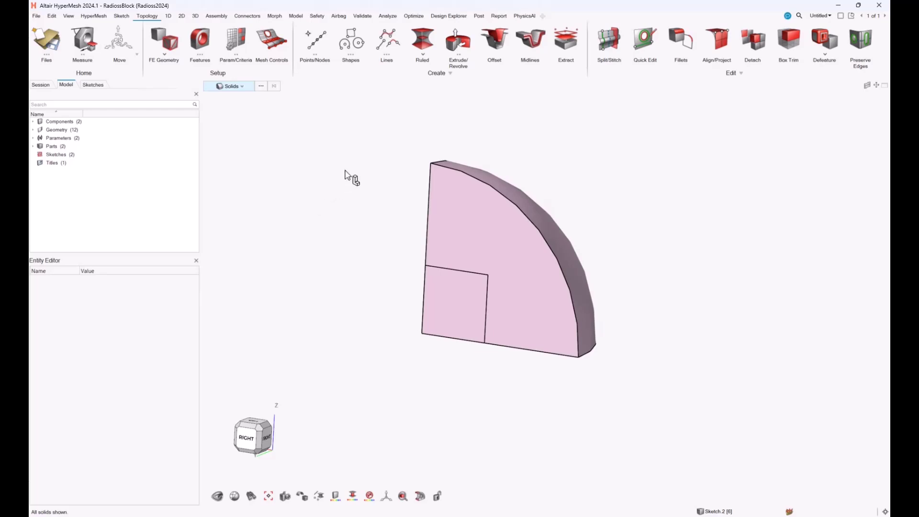
# Split the eighth-sphere's right-side flat face interactively with a line from the cube's corner to the midpoint of the outer arc.
pyautogui.click(609, 42)
pyautogui.click(493, 86)
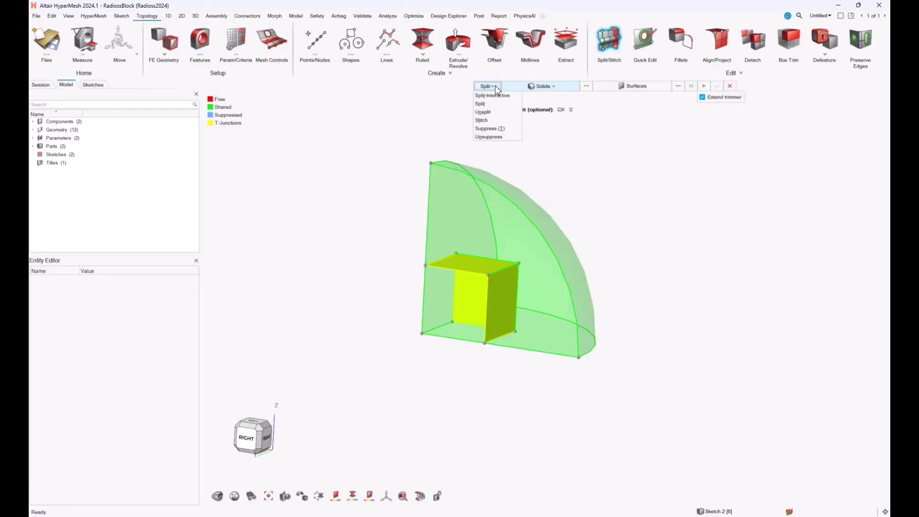
pyautogui.click(497, 95)
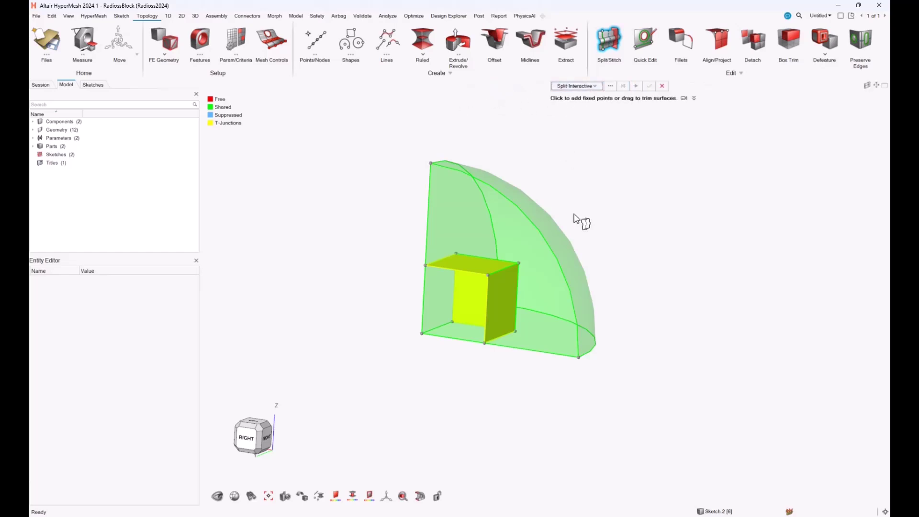
pyautogui.moveTo(625, 235); pyautogui.dragTo(708, 273, button='middle')
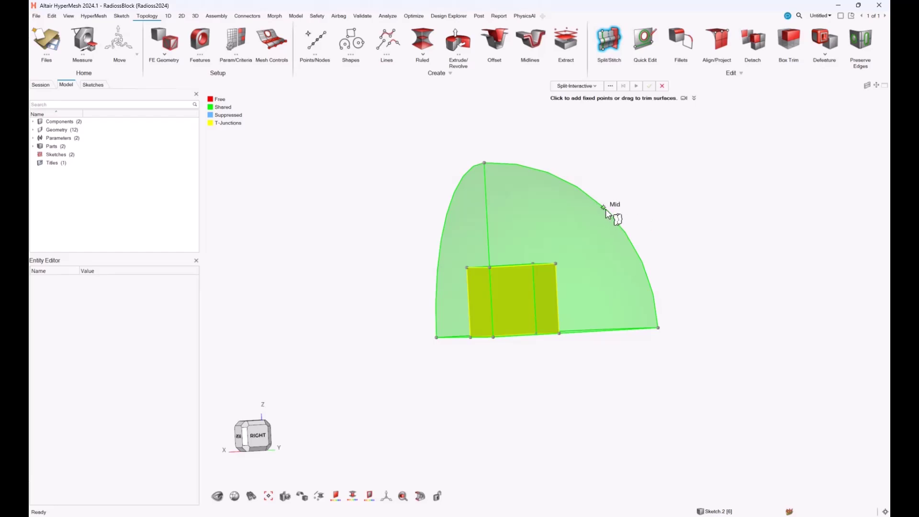
pyautogui.click(885, 512)
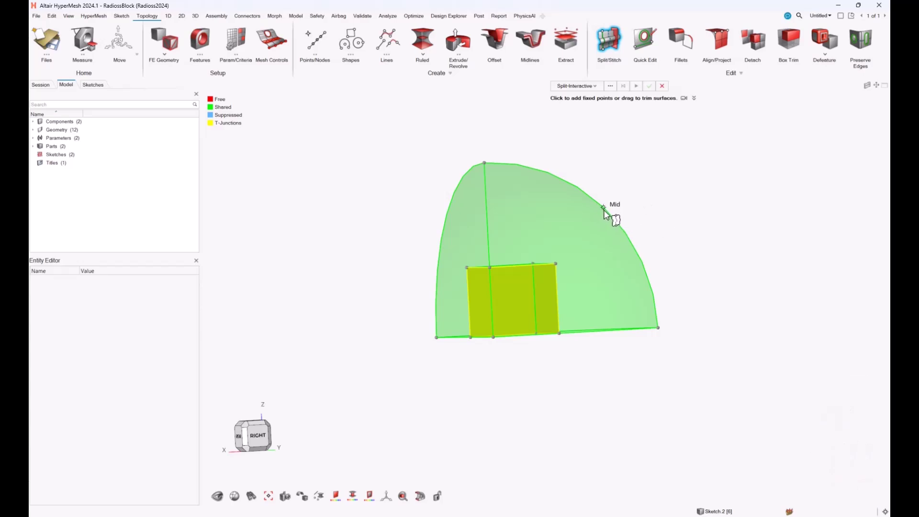
pyautogui.moveTo(698, 230)
pyautogui.mouseDown(button='middle')
pyautogui.moveTo(660, 257)
pyautogui.moveTo(694, 220)
pyautogui.moveTo(669, 208)
pyautogui.moveTo(669, 226)
pyautogui.moveTo(582, 177)
pyautogui.mouseUp(button='middle')
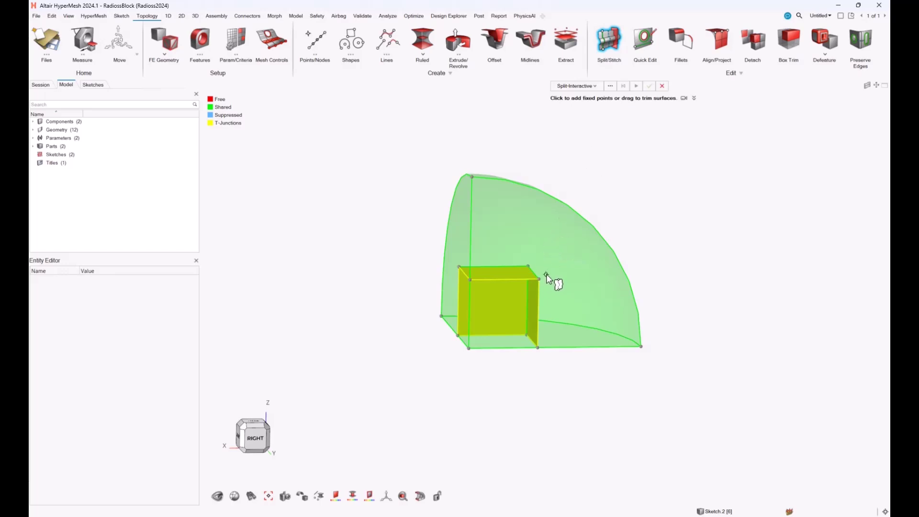
pyautogui.moveTo(546, 274)
pyautogui.mouseDown()
pyautogui.moveTo(593, 229)
pyautogui.moveTo(618, 240)
pyautogui.moveTo(593, 229)
pyautogui.mouseUp()
pyautogui.moveTo(592, 227); pyautogui.dragTo(592, 227)
pyautogui.moveTo(657, 235); pyautogui.dragTo(652, 256, button='right')
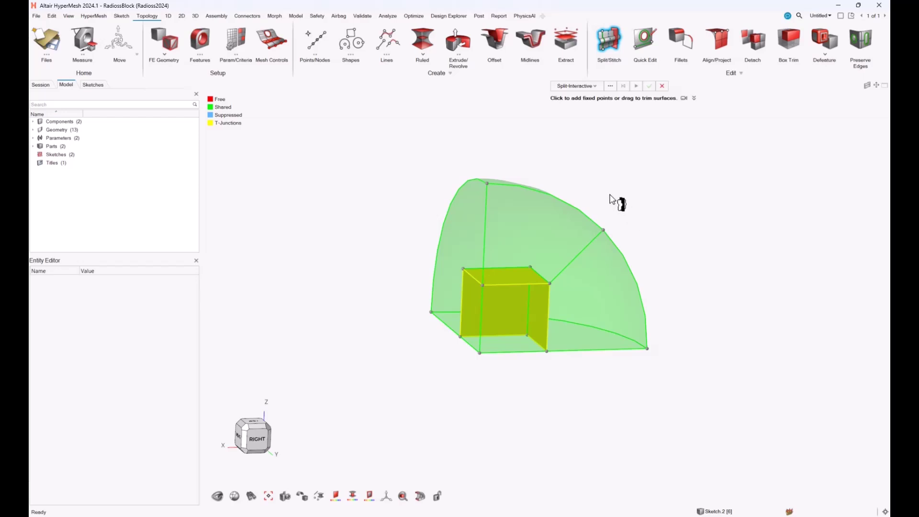
pyautogui.press('Escape')
pyautogui.keyDown('ctrl'); pyautogui.moveTo(596, 175); pyautogui.dragTo(543, 163, button='right'); pyautogui.keyUp('ctrl')
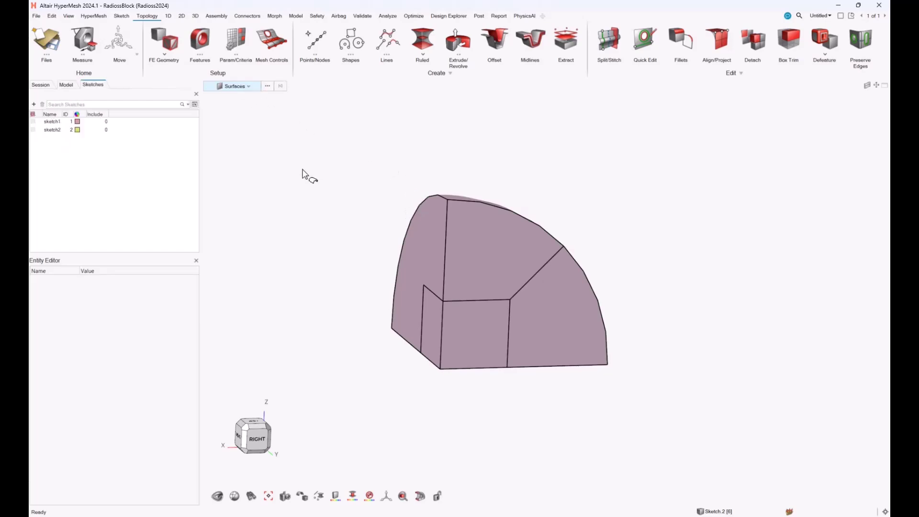
# Check the flat face's new division by selecting the surfaces on each side of the diagonal split line in turn.
pyautogui.click(505, 268)
pyautogui.click(555, 330)
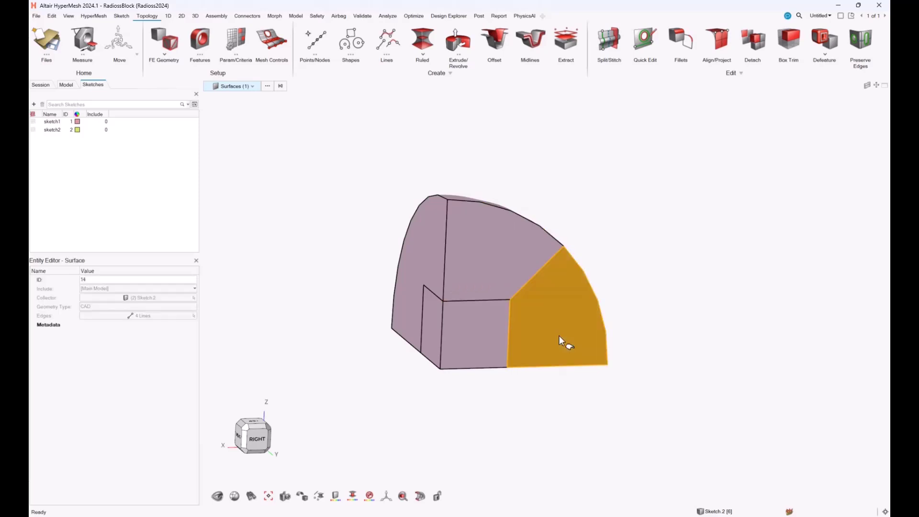
pyautogui.click(509, 261)
pyautogui.click(539, 313)
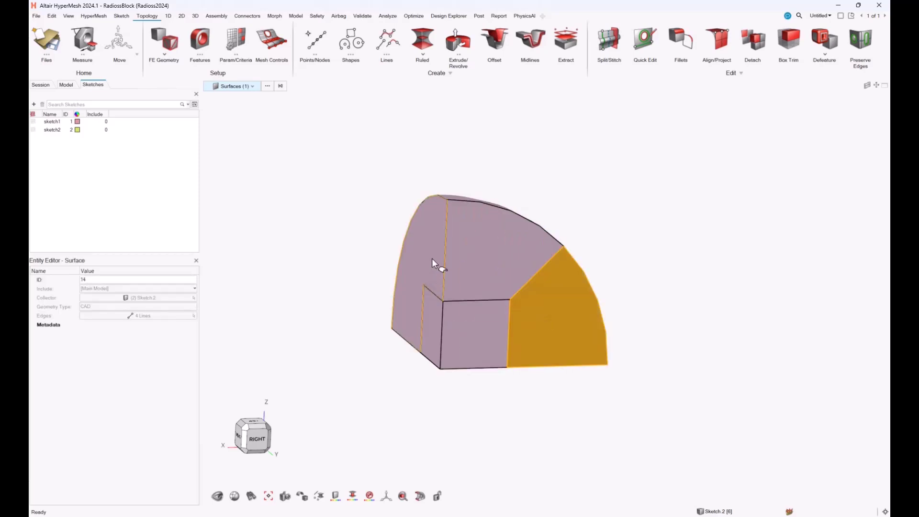
pyautogui.click(431, 258)
pyautogui.click(479, 267)
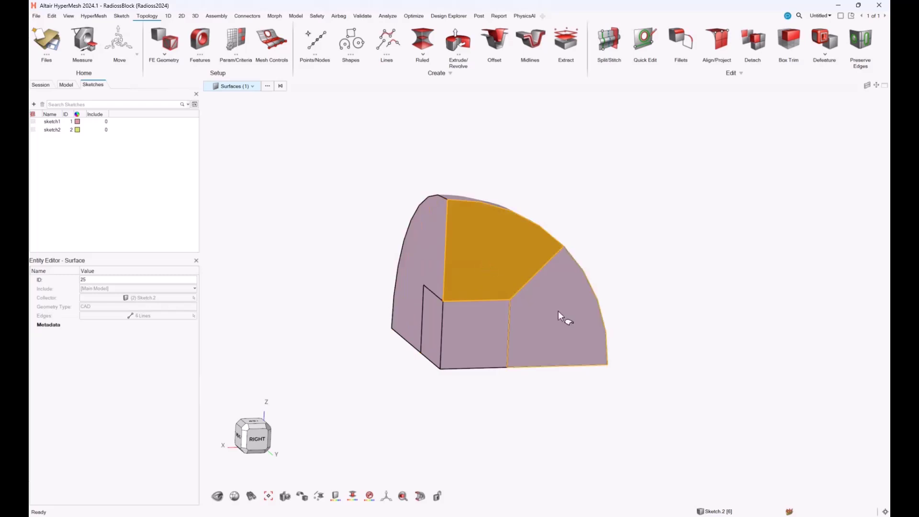
pyautogui.click(561, 315)
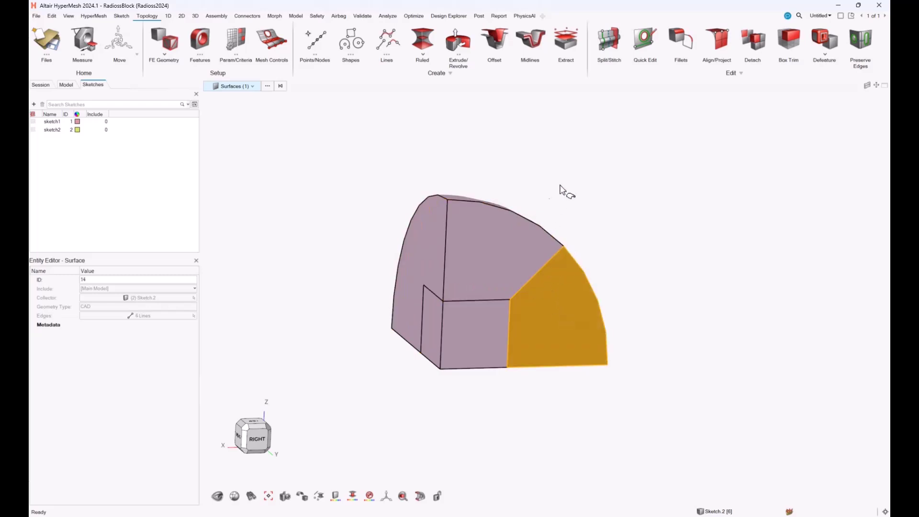
# Split the other two flat faces interactively, each with a line from the cube's corner to the midpoint of its outer arc.
pyautogui.click(609, 40)
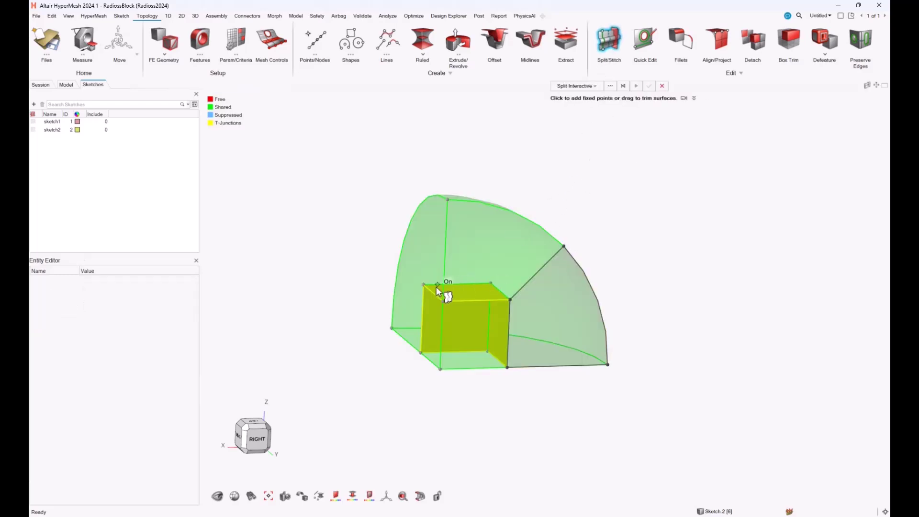
pyautogui.moveTo(423, 284); pyautogui.dragTo(464, 239, button='middle')
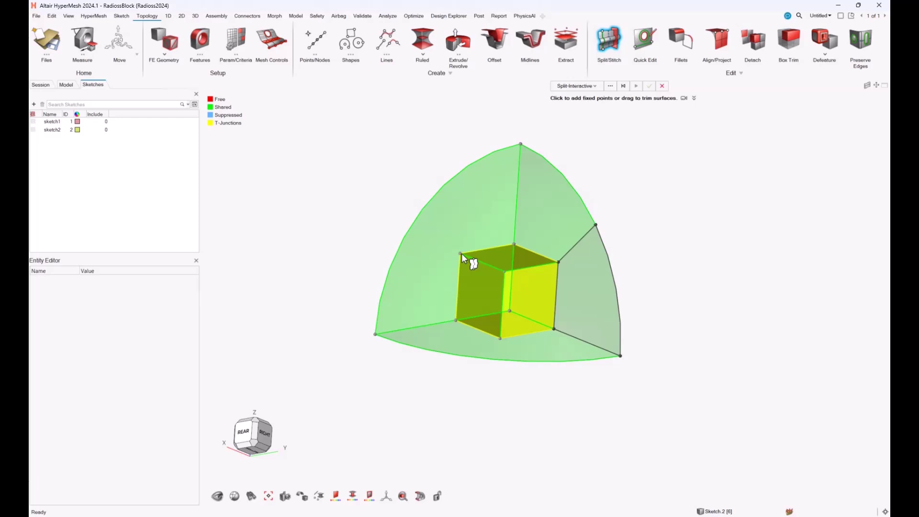
pyautogui.moveTo(462, 254); pyautogui.dragTo(423, 213)
pyautogui.click(494, 360)
# Divide the curved outer face into three regions with split lines from the arc midpoints meeting at a common interior point.
pyautogui.moveTo(499, 379)
pyautogui.mouseDown(button='middle')
pyautogui.moveTo(609, 272)
pyautogui.moveTo(484, 254)
pyautogui.moveTo(583, 263)
pyautogui.moveTo(596, 254)
pyautogui.moveTo(601, 266)
pyautogui.moveTo(685, 303)
pyautogui.moveTo(674, 260)
pyautogui.moveTo(612, 268)
pyautogui.mouseUp(button='middle')
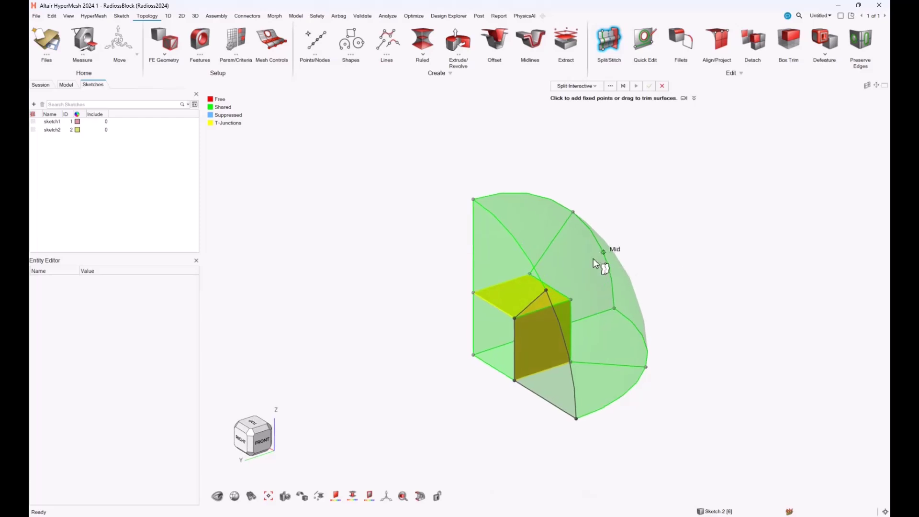
pyautogui.moveTo(656, 305)
pyautogui.mouseDown(button='middle')
pyautogui.moveTo(659, 378)
pyautogui.moveTo(697, 226)
pyautogui.moveTo(662, 236)
pyautogui.moveTo(660, 228)
pyautogui.mouseUp(button='middle')
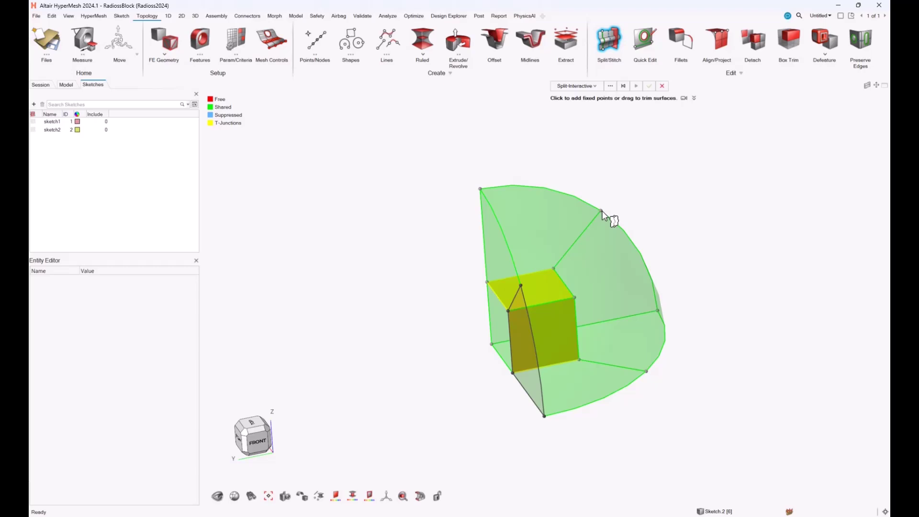
pyautogui.moveTo(601, 214); pyautogui.dragTo(610, 279)
pyautogui.moveTo(613, 278); pyautogui.dragTo(524, 283)
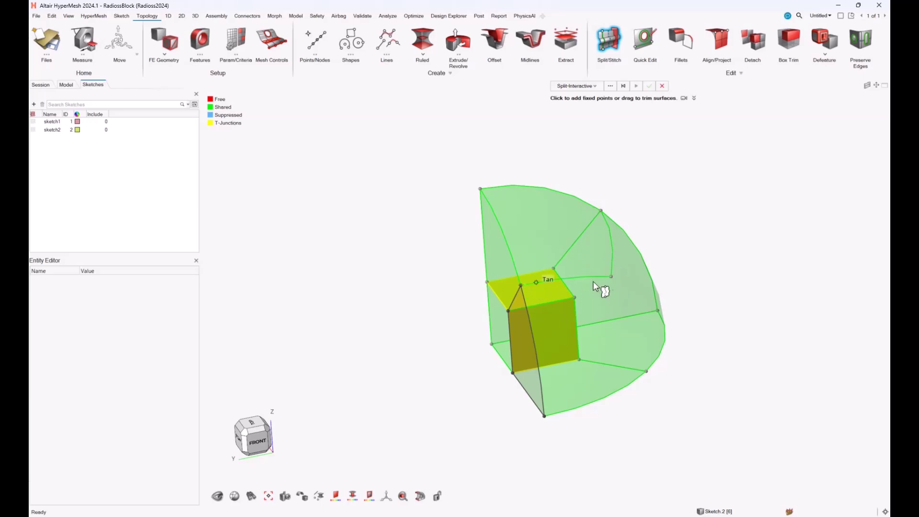
pyautogui.moveTo(612, 276); pyautogui.dragTo(646, 371)
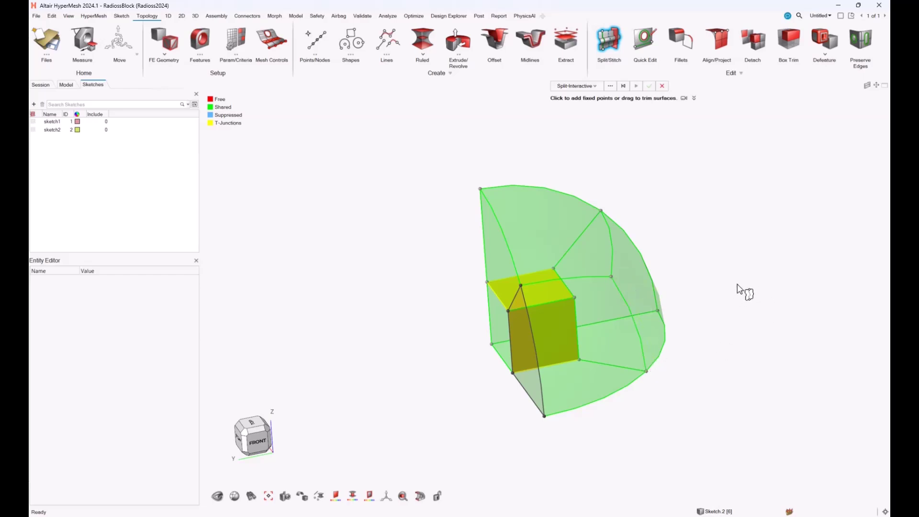
# Create three patch surfaces connecting the cube's outer edges to the split lines on the curved face.
pyautogui.moveTo(780, 381); pyautogui.dragTo(722, 390, button='middle')
pyautogui.moveTo(706, 276); pyautogui.dragTo(714, 275, button='middle')
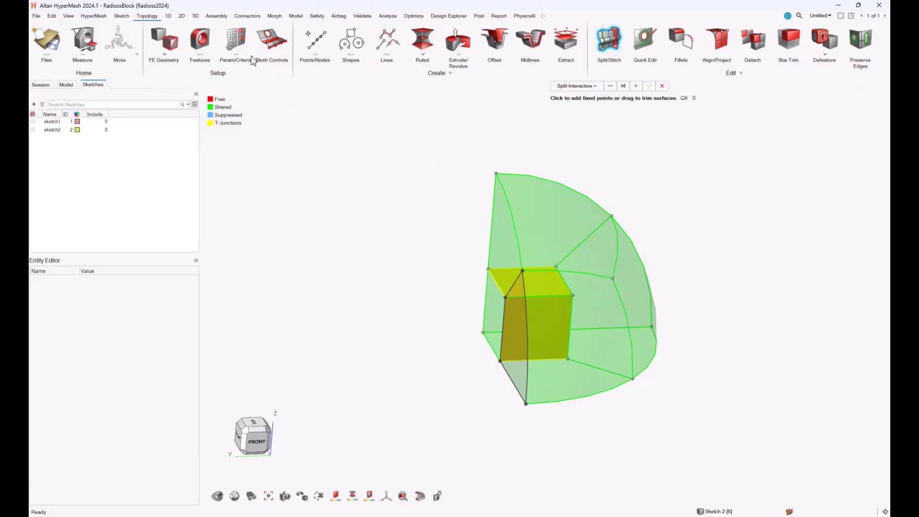
pyautogui.click(181, 16)
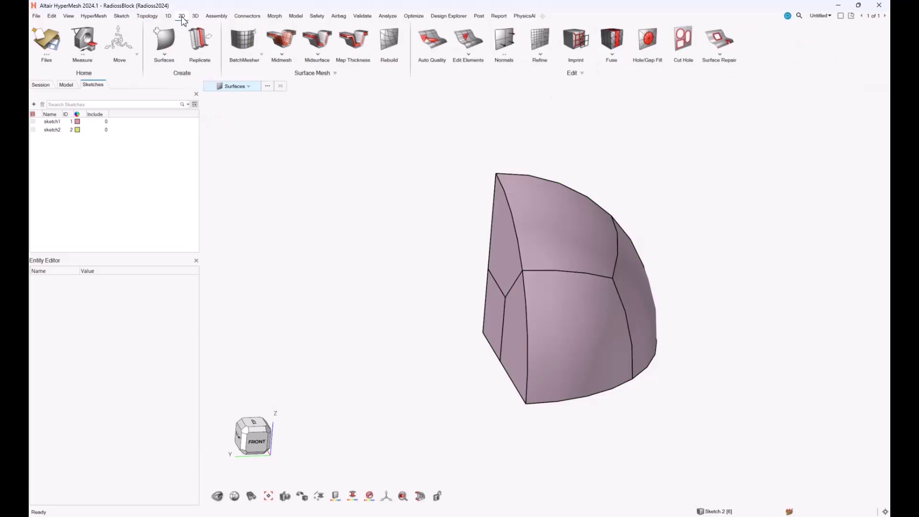
pyautogui.click(165, 39)
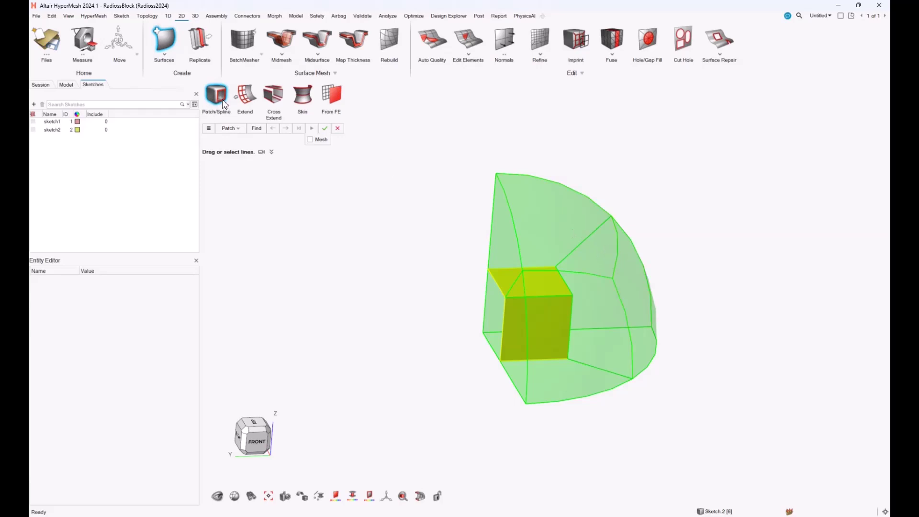
pyautogui.moveTo(621, 250); pyautogui.dragTo(567, 288)
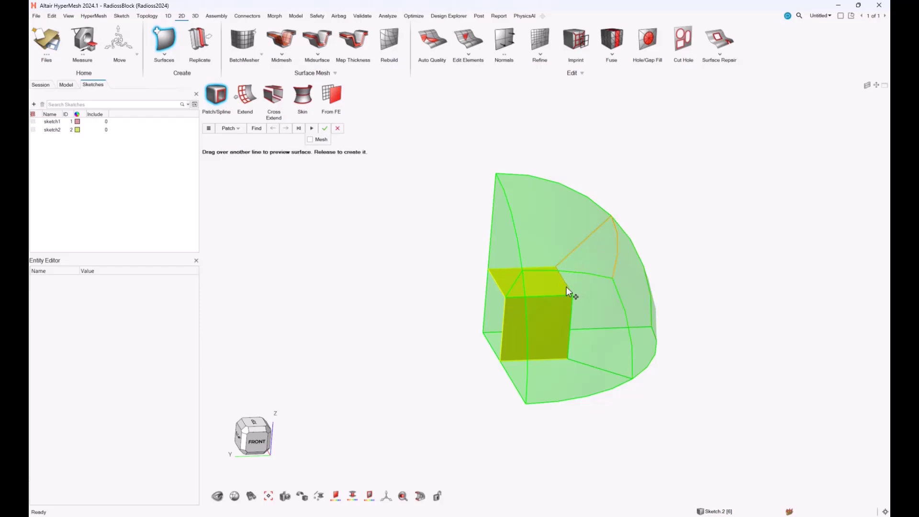
pyautogui.moveTo(571, 253); pyautogui.dragTo(591, 284)
pyautogui.click(313, 129)
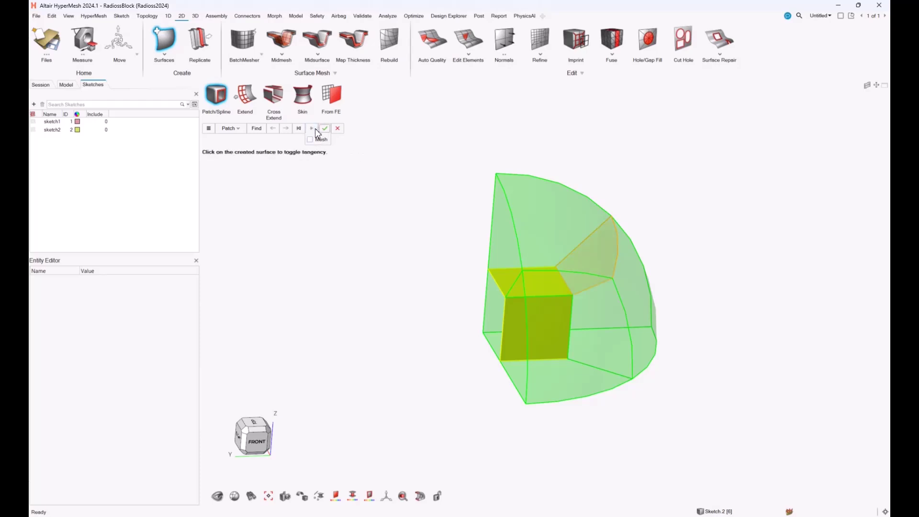
pyautogui.moveTo(590, 272); pyautogui.dragTo(390, 180)
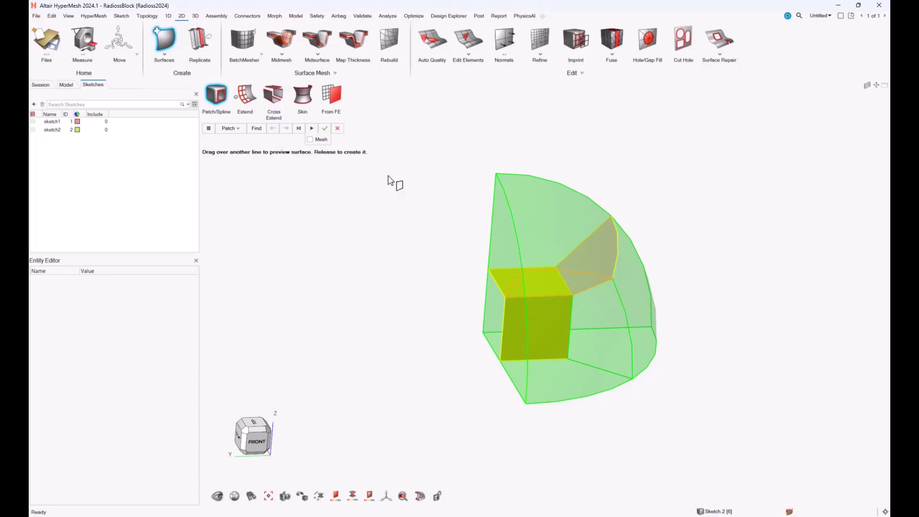
pyautogui.click(311, 129)
pyautogui.moveTo(582, 291); pyautogui.dragTo(613, 297)
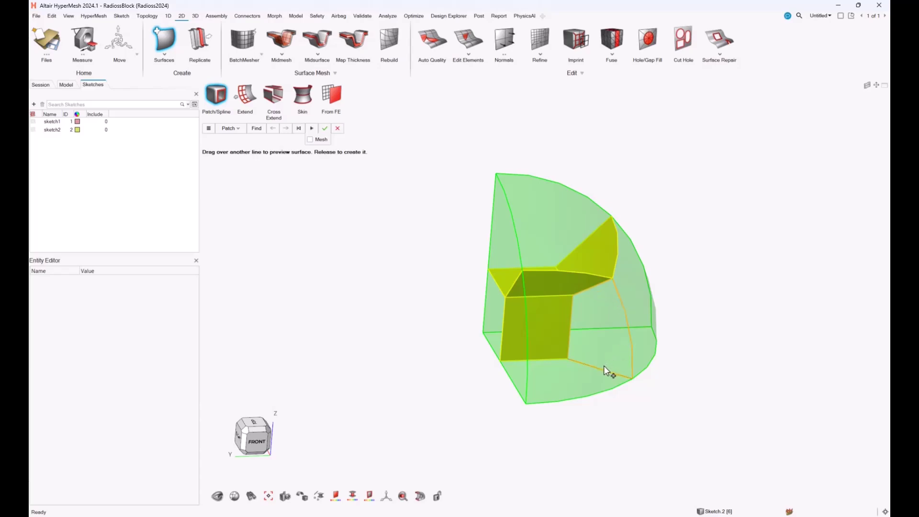
pyautogui.click(311, 128)
# Examine the new internal patch surfaces around the corner cube from several angles, and leave the surface creation tool.
pyautogui.moveTo(357, 231); pyautogui.dragTo(723, 261, button='middle')
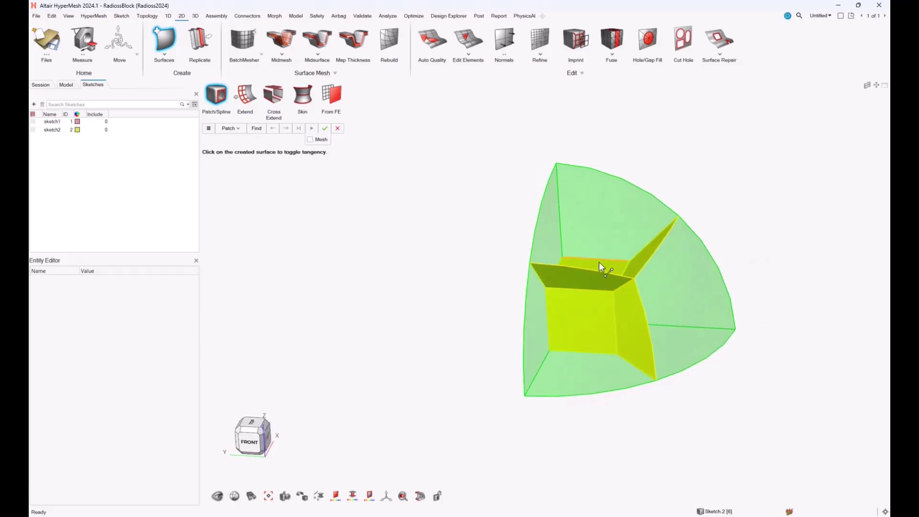
pyautogui.moveTo(630, 304); pyautogui.dragTo(538, 353, button='right')
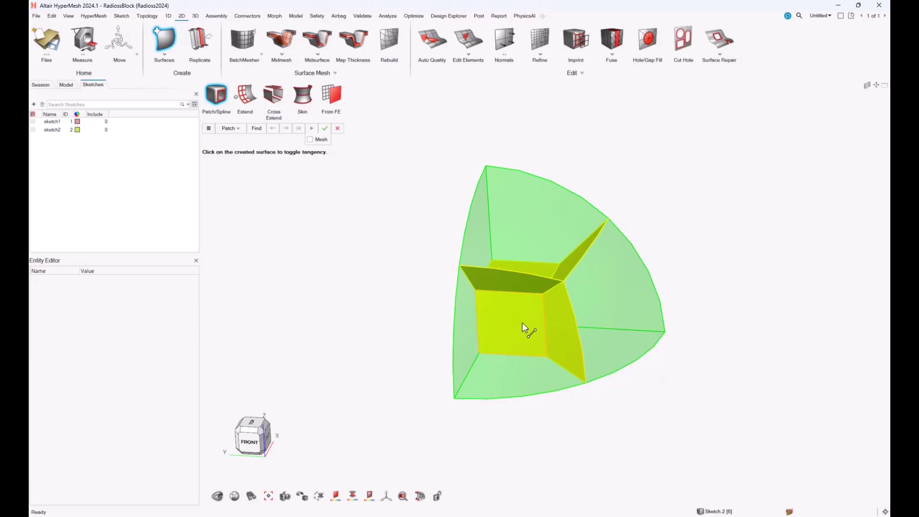
pyautogui.moveTo(532, 324); pyautogui.dragTo(568, 316, button='middle')
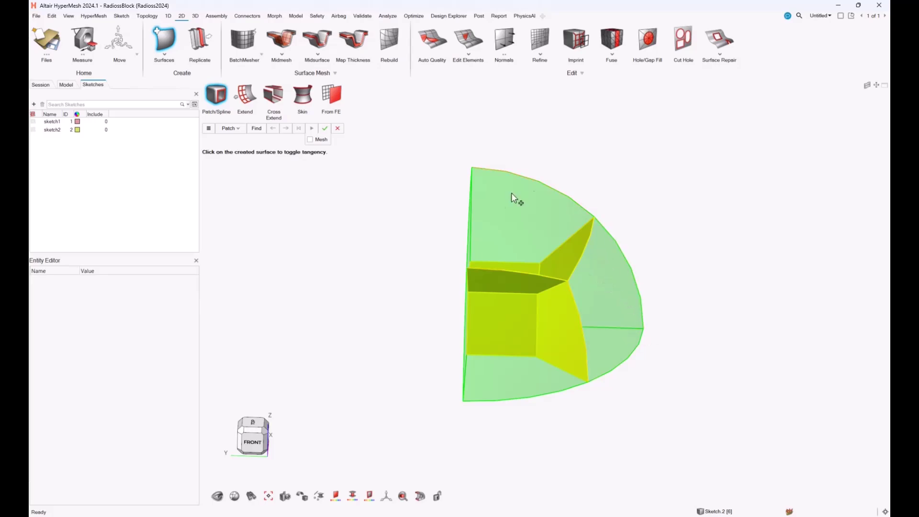
pyautogui.moveTo(619, 294); pyautogui.dragTo(667, 328, button='middle')
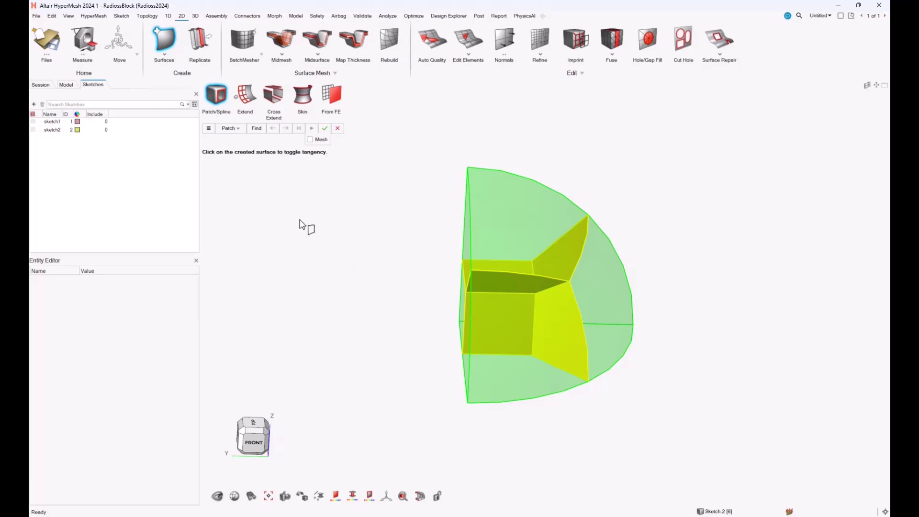
pyautogui.middleClick(302, 224)
# Check that the model is partitioned by selecting each surrounding solid block in turn, and clear the selection.
pyautogui.moveTo(373, 235); pyautogui.dragTo(421, 317, button='middle')
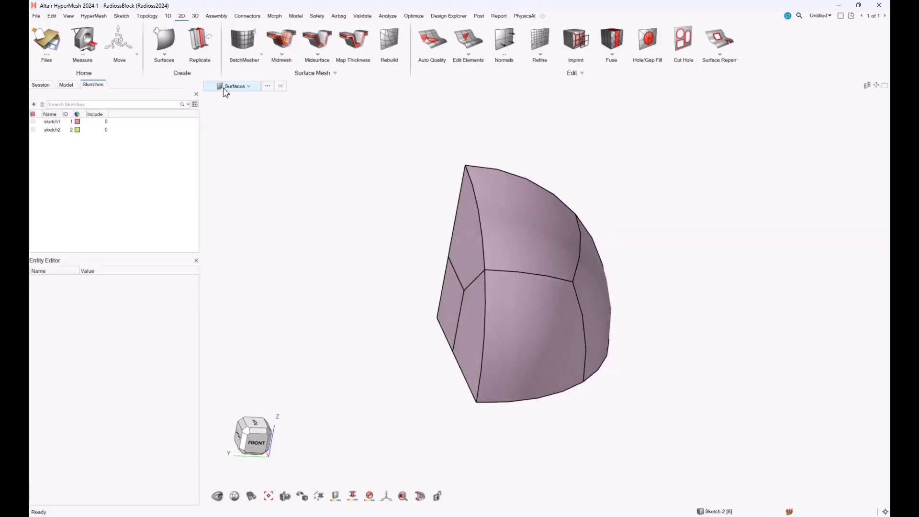
pyautogui.click(238, 87)
pyautogui.click(464, 245)
pyautogui.click(513, 335)
pyautogui.click(600, 291)
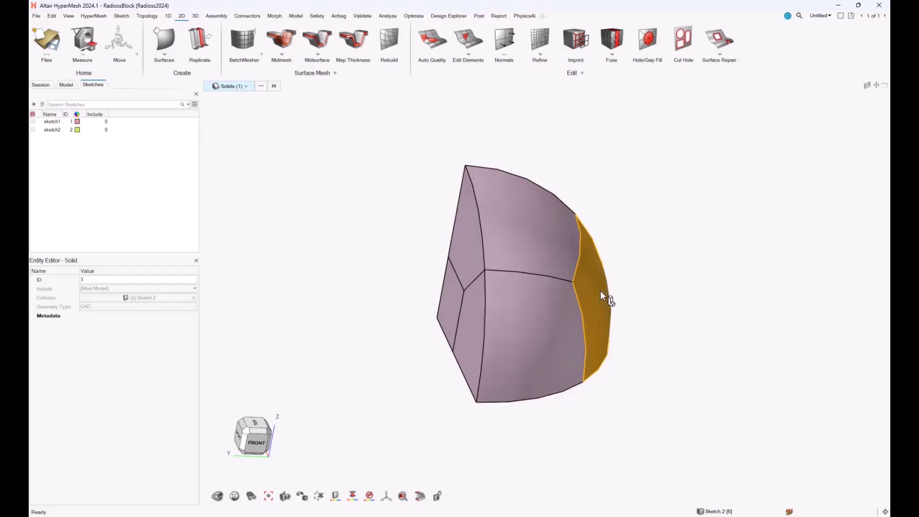
pyautogui.moveTo(689, 336); pyautogui.dragTo(638, 263, button='middle')
pyautogui.press('Escape')
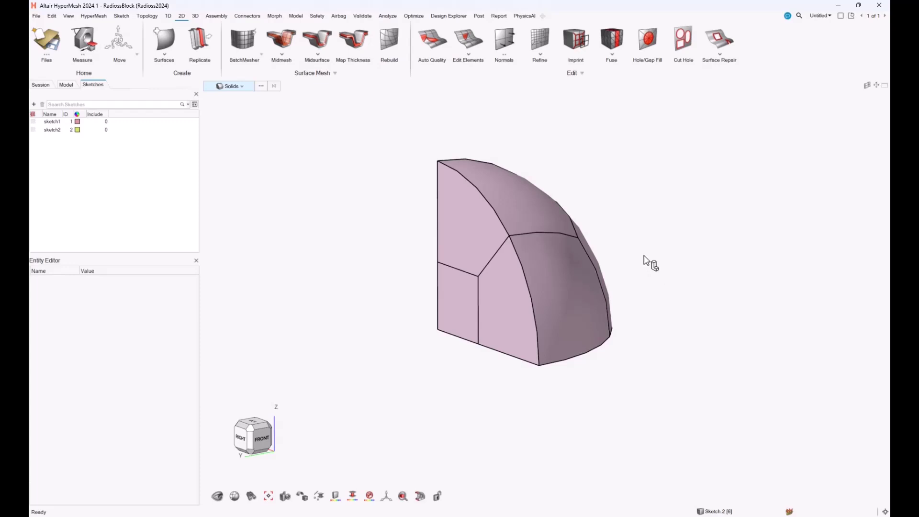
# Start map meshing and select all four blocks of the eighth-sphere as mappable solids.
pyautogui.moveTo(638, 258); pyautogui.dragTo(616, 188, button='middle')
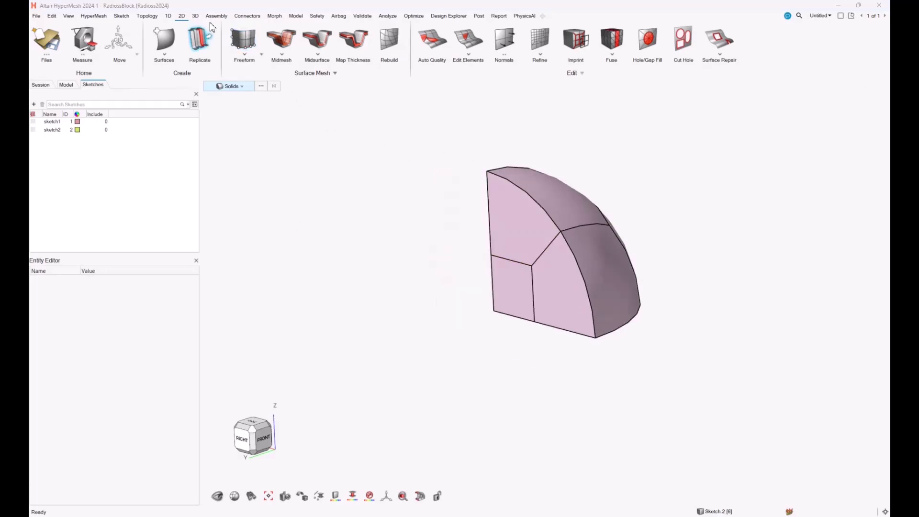
pyautogui.click(195, 16)
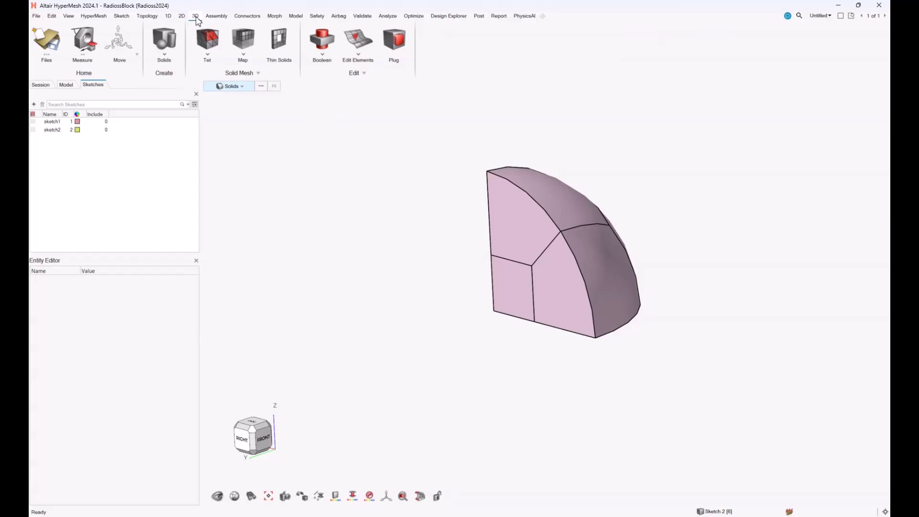
pyautogui.click(246, 43)
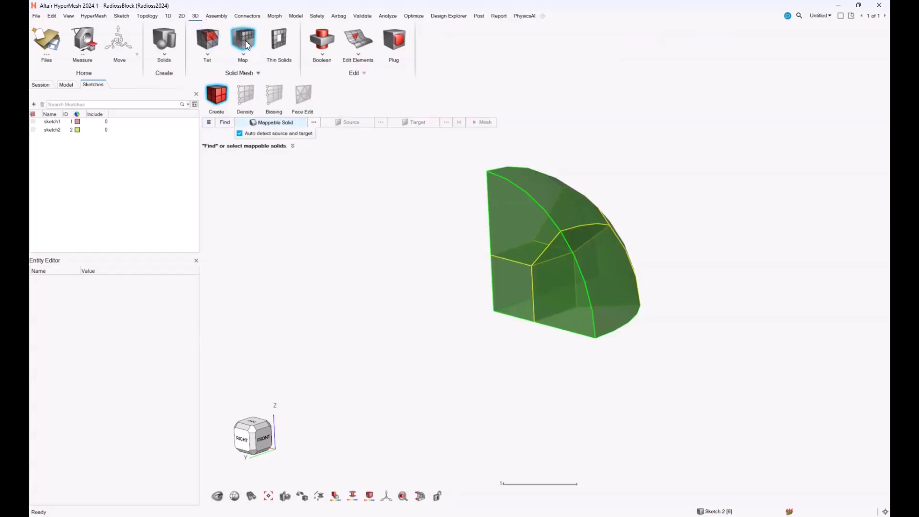
pyautogui.moveTo(539, 264); pyautogui.dragTo(637, 300, button='middle')
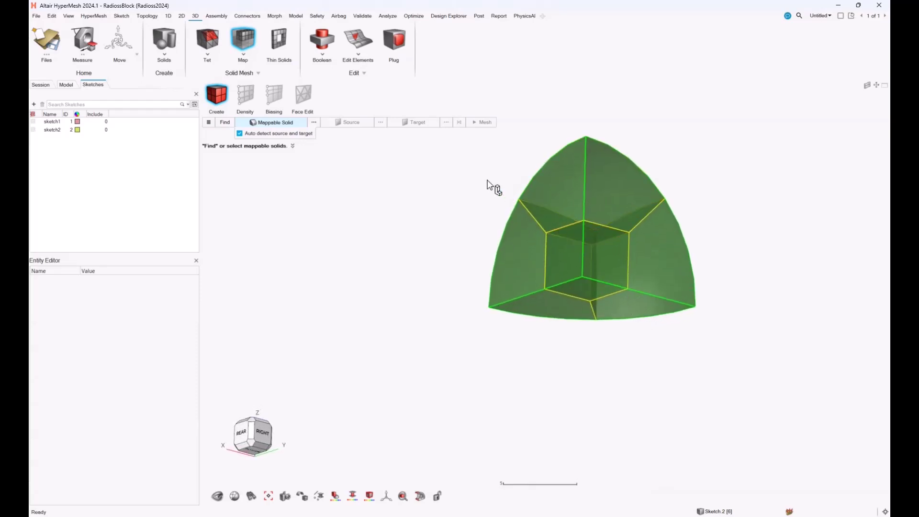
pyautogui.keyDown('shift'); pyautogui.moveTo(487, 180); pyautogui.dragTo(680, 331); pyautogui.keyUp('shift')
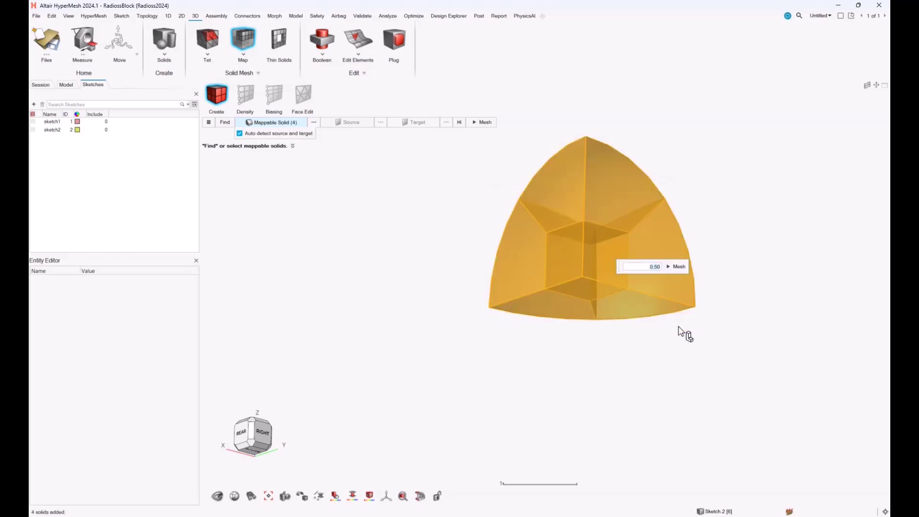
pyautogui.keyDown('ctrl'); pyautogui.moveTo(685, 334); pyautogui.dragTo(580, 353, button='right'); pyautogui.keyUp('ctrl')
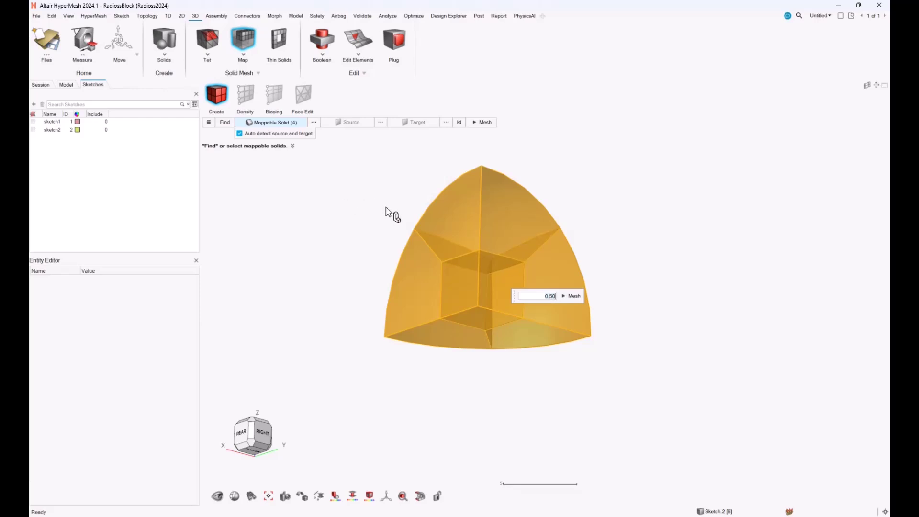
# Choose Quads only as the source element type and start interactive meshing of the selected solids with element size 0.5.
pyautogui.click(209, 123)
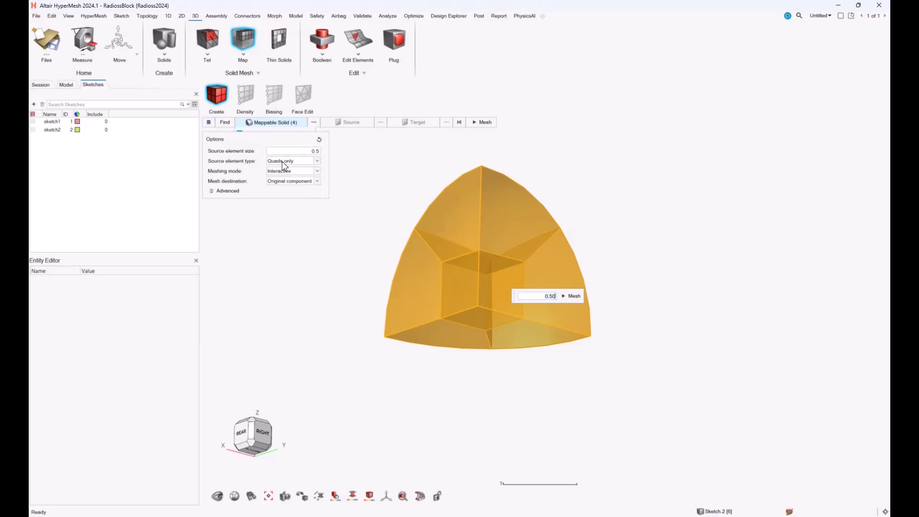
pyautogui.click(284, 162)
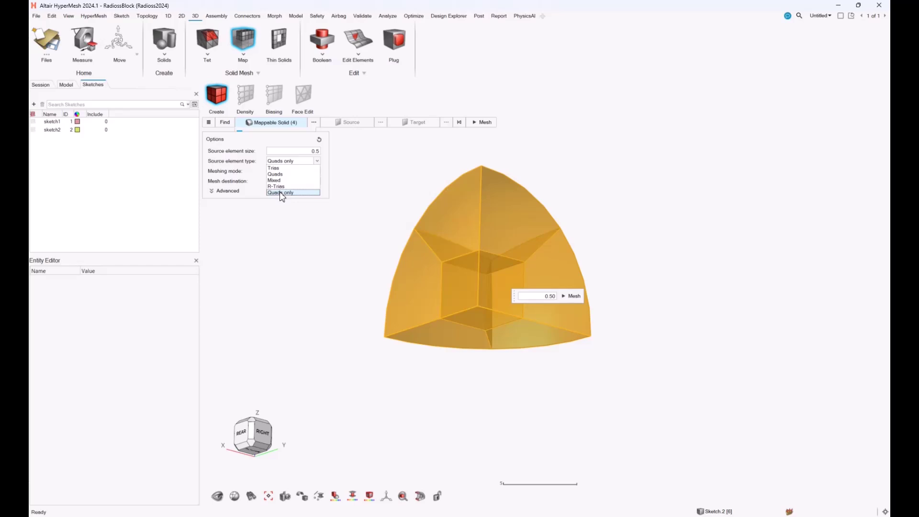
pyautogui.click(280, 192)
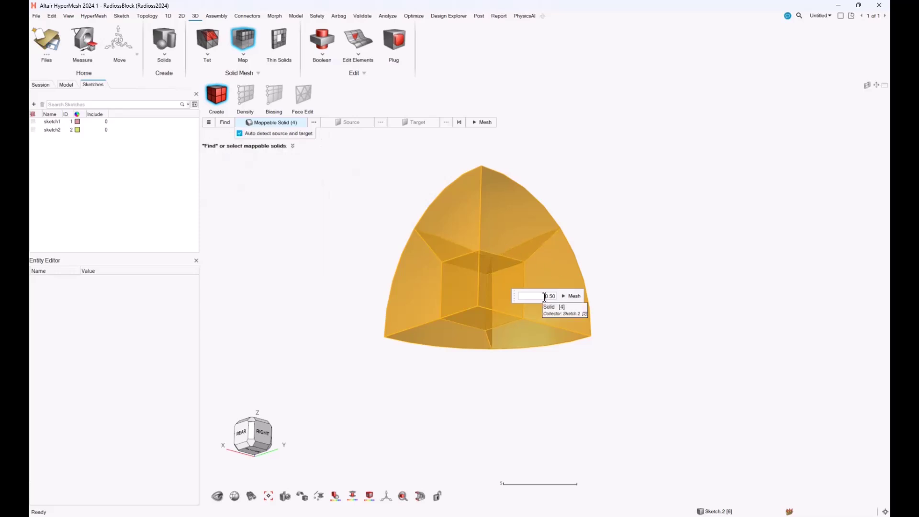
pyautogui.click(579, 297)
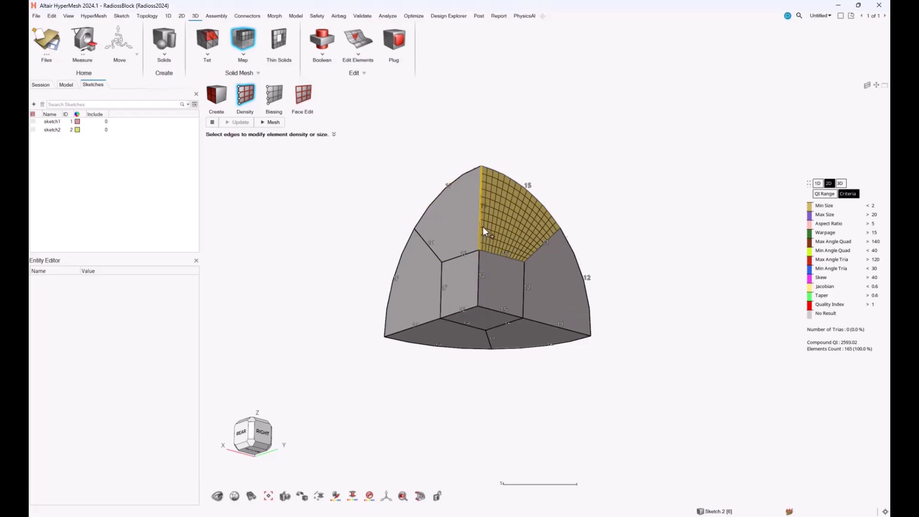
# Set the element density to 6 on the three cube edges that meet at the sphere's centre corner.
pyautogui.click(533, 294)
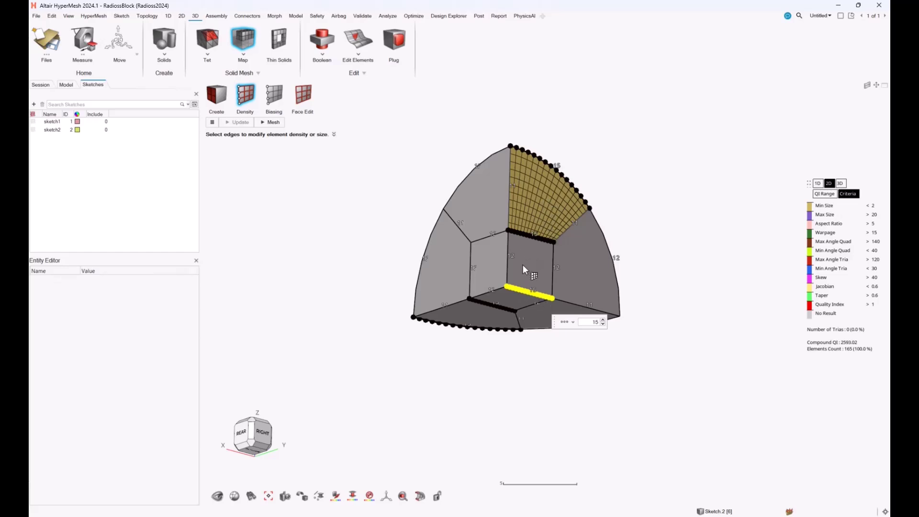
pyautogui.click(511, 256)
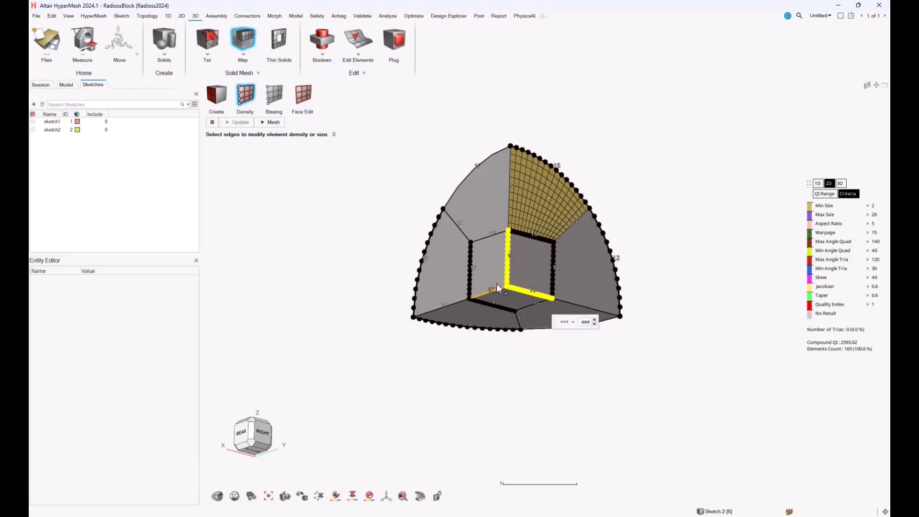
pyautogui.click(493, 289)
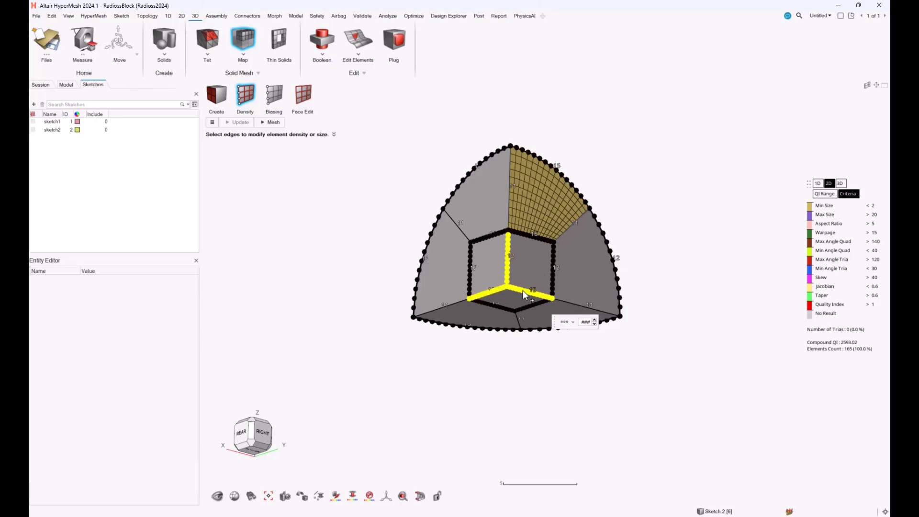
pyautogui.doubleClick(585, 321)
pyautogui.write('6')
pyautogui.press('Return')
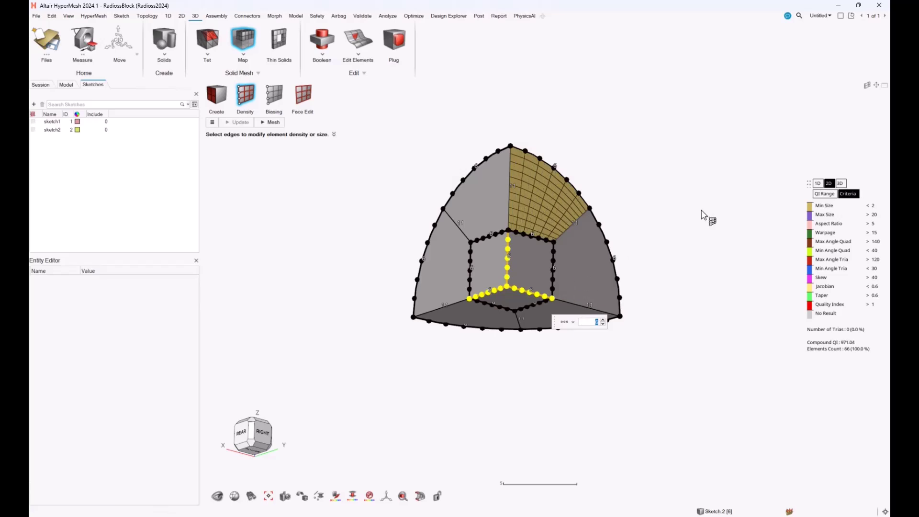
pyautogui.click(652, 214)
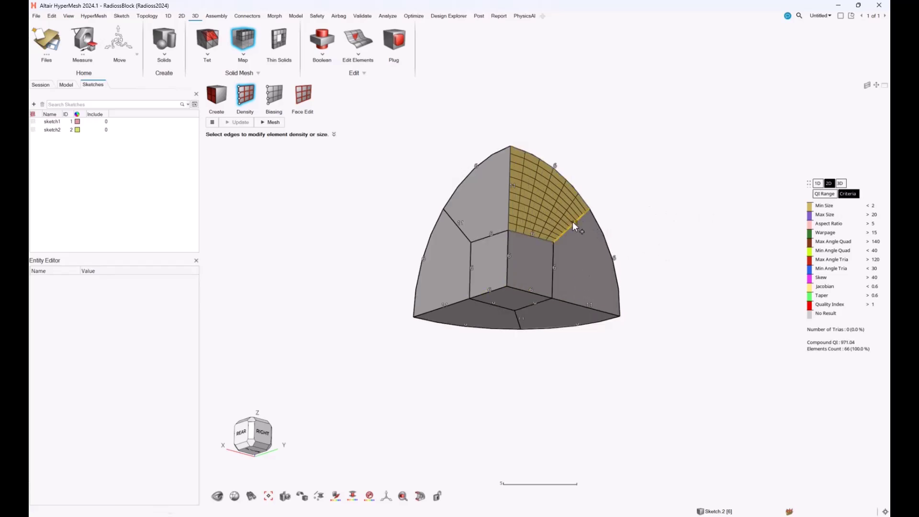
# Set the element density to 6 on the diagonal edge running from the cube corner to the outer arc.
pyautogui.click(572, 222)
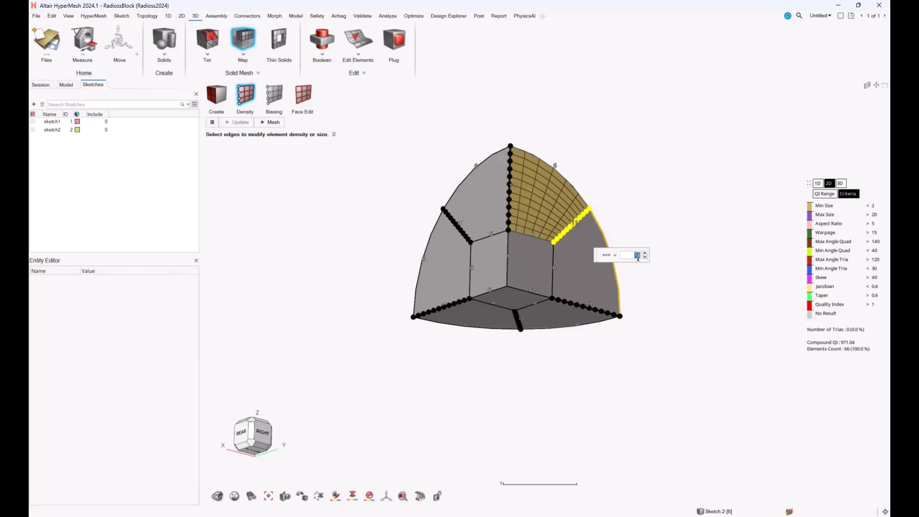
pyautogui.write('6')
pyautogui.press('Return')
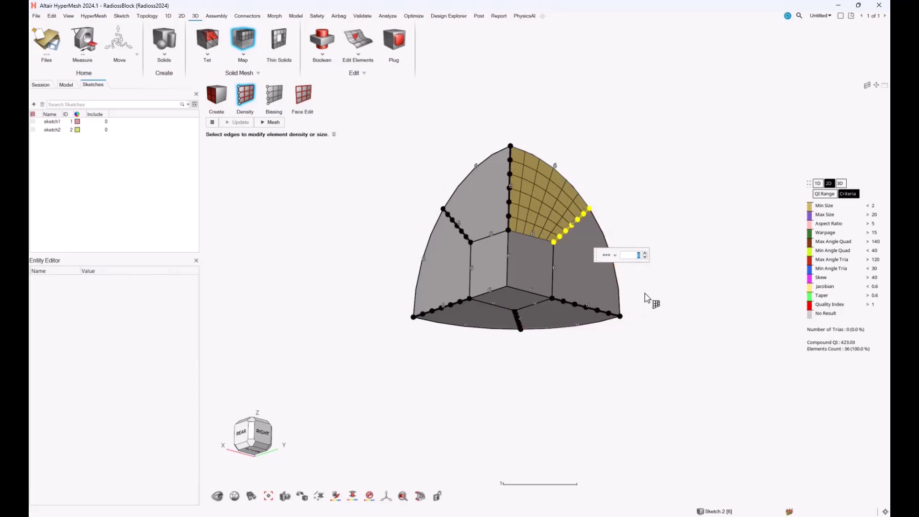
pyautogui.click(644, 298)
pyautogui.scroll(-1, 628, 229)
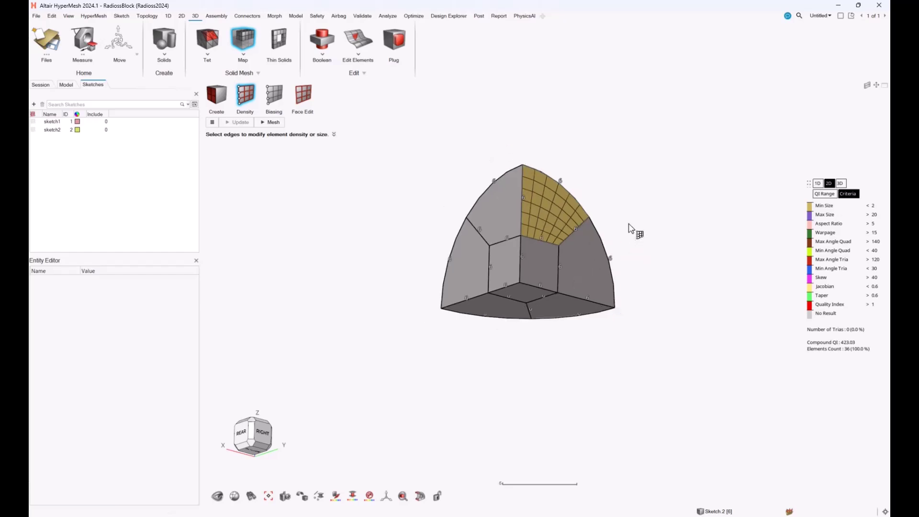
# Generate the mapped solid mesh with the edited edge densities and leave the meshing tool.
pyautogui.click(268, 122)
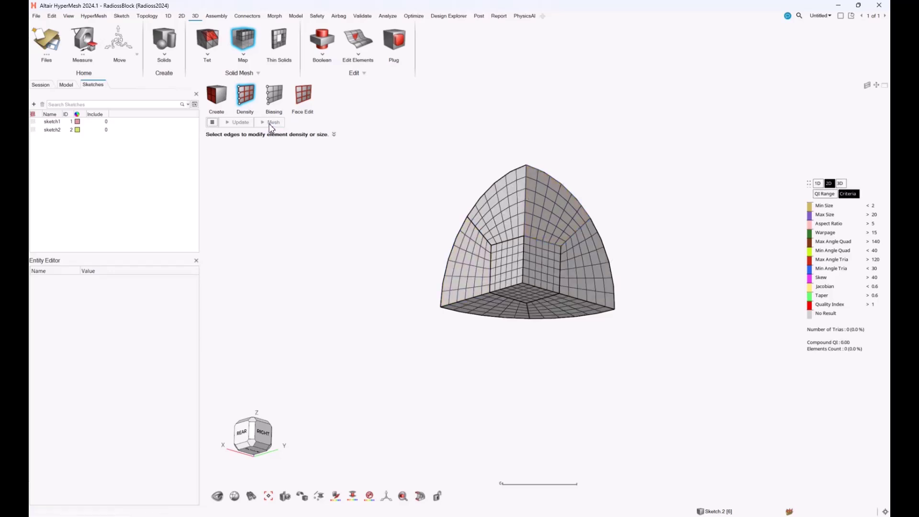
pyautogui.moveTo(549, 265); pyautogui.dragTo(582, 236, button='middle')
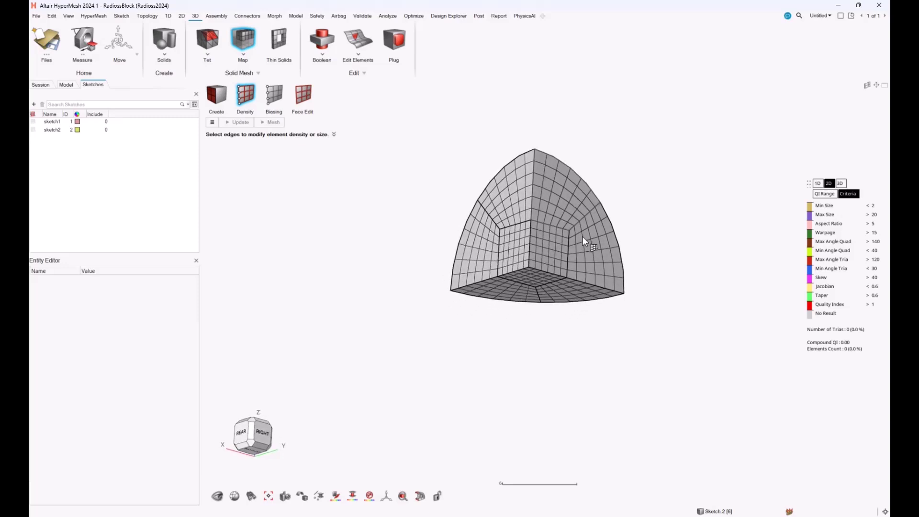
pyautogui.press('Escape')
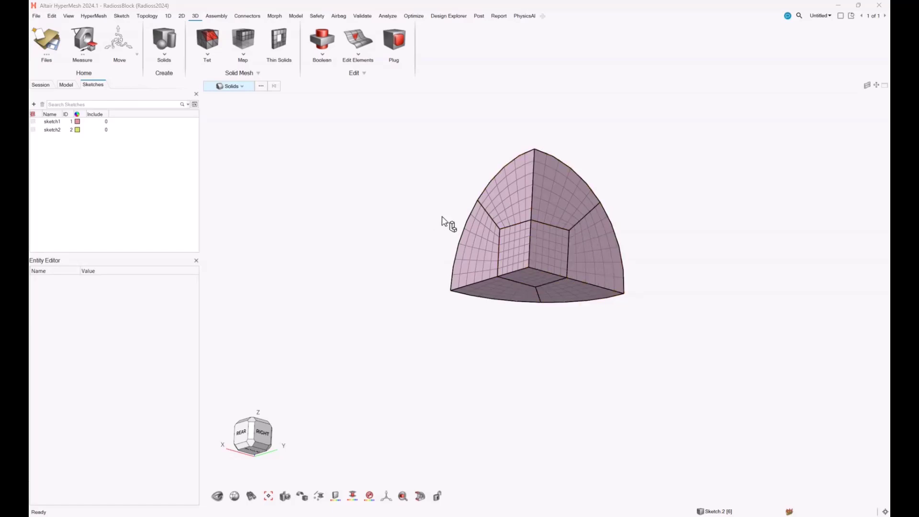
pyautogui.moveTo(435, 191); pyautogui.dragTo(428, 196, button='right')
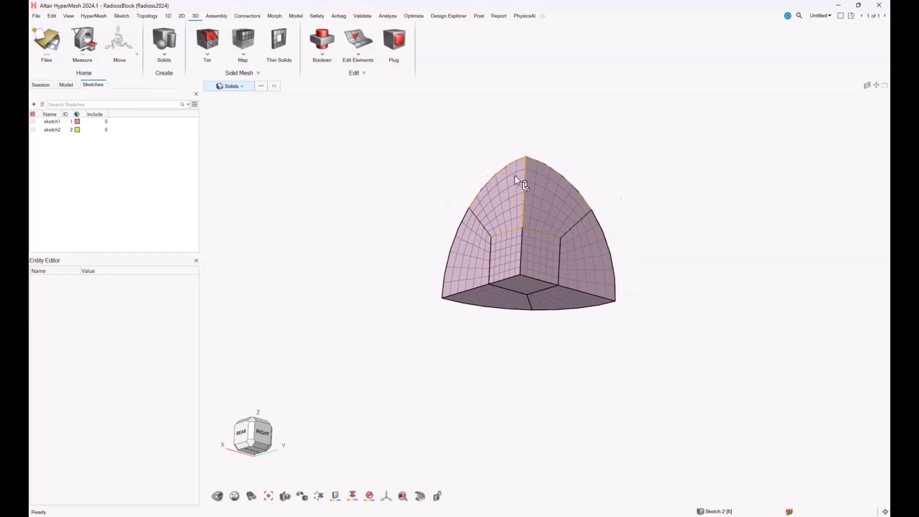
pyautogui.moveTo(685, 225); pyautogui.dragTo(647, 224, button='middle')
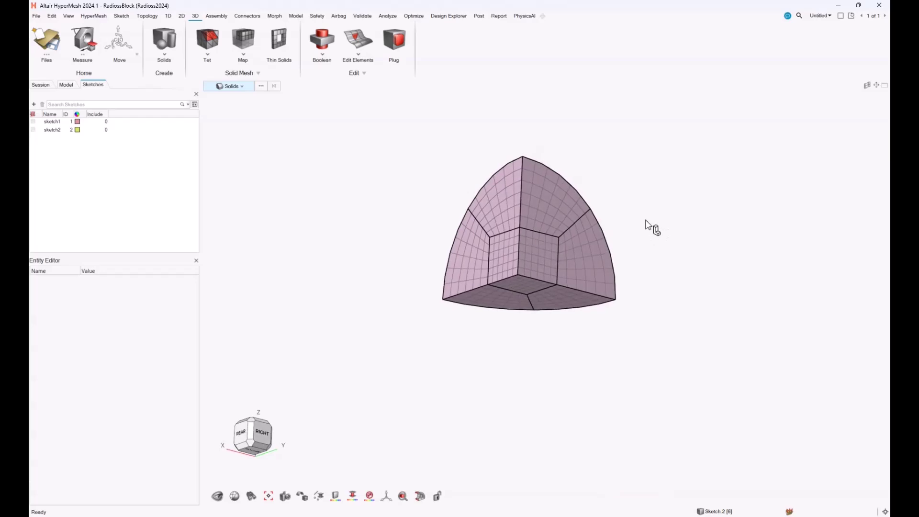
# Check the displayed mesh's element types by listing the elements by config, and close the list without selecting any.
pyautogui.press('e')
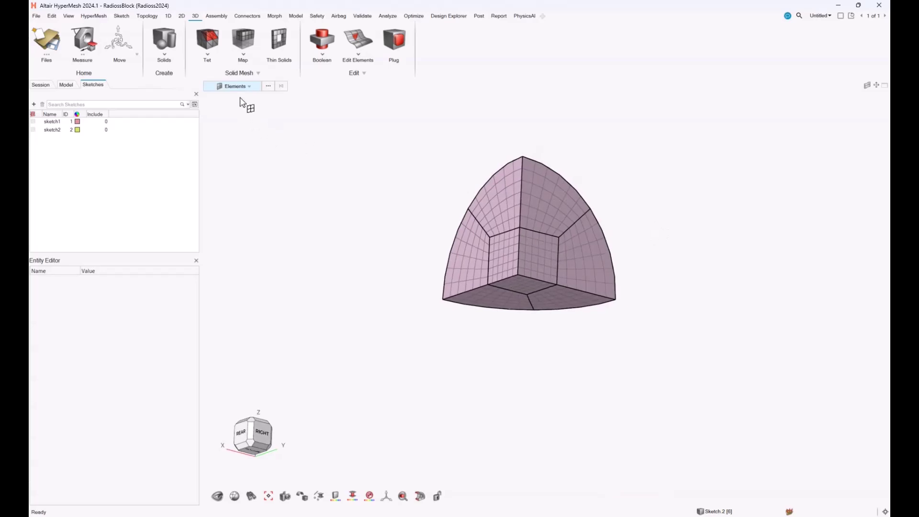
pyautogui.click(270, 89)
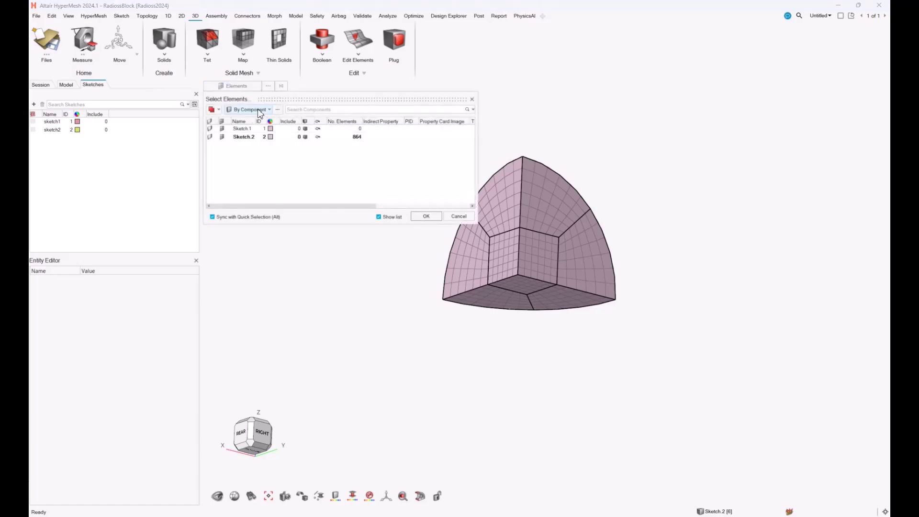
pyautogui.click(261, 109)
pyautogui.click(245, 128)
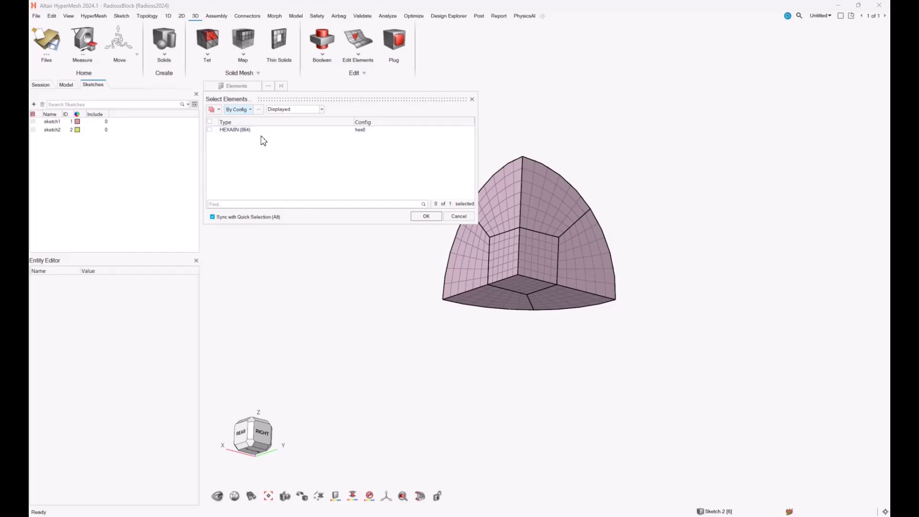
pyautogui.click(426, 216)
pyautogui.moveTo(428, 221); pyautogui.dragTo(584, 249, button='middle')
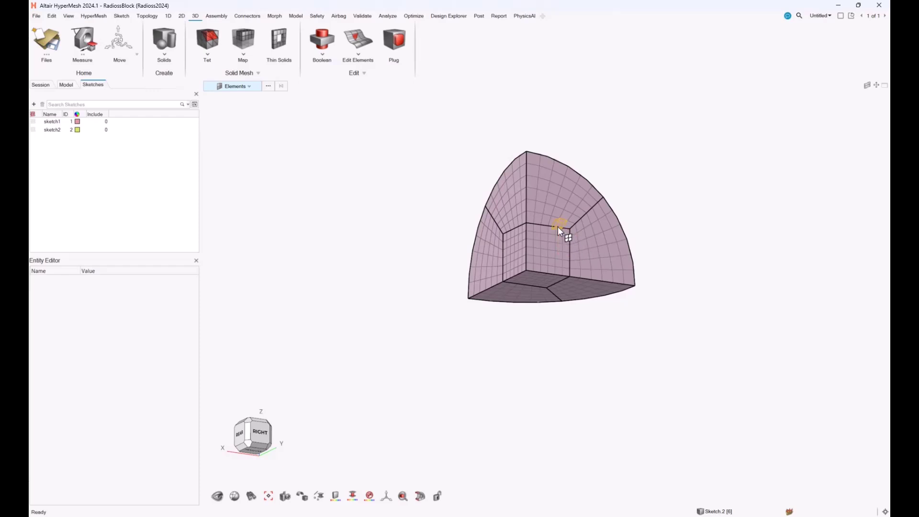